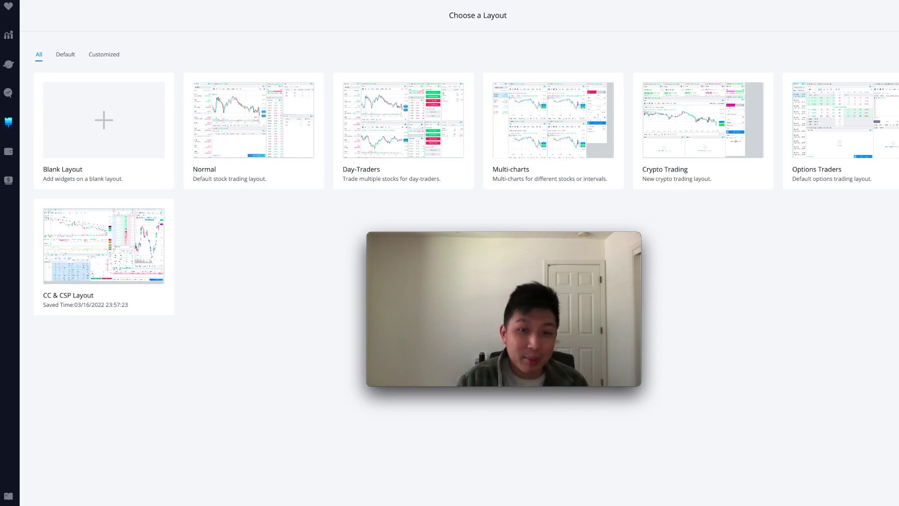
- Start a new blank layout and move the Add Widgets palette into the empty workspace's upper right area
key("super+w")
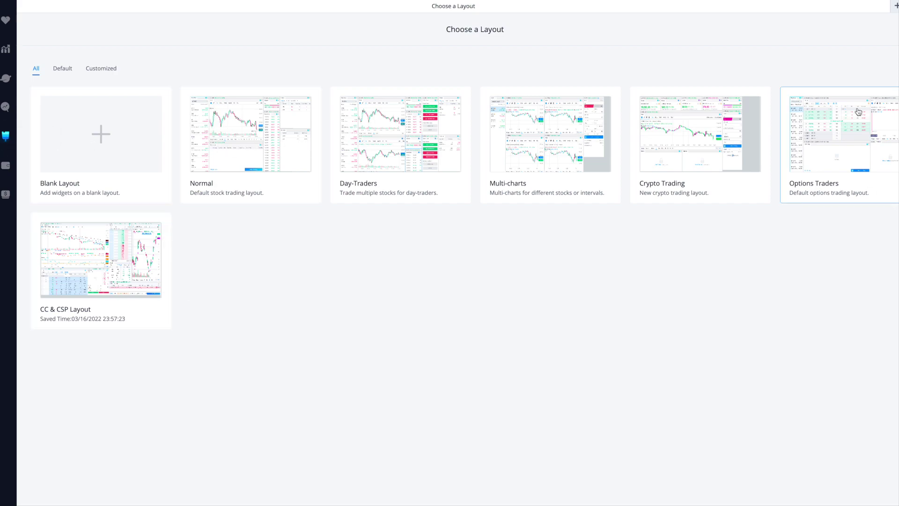
mouse_move(133, 262)
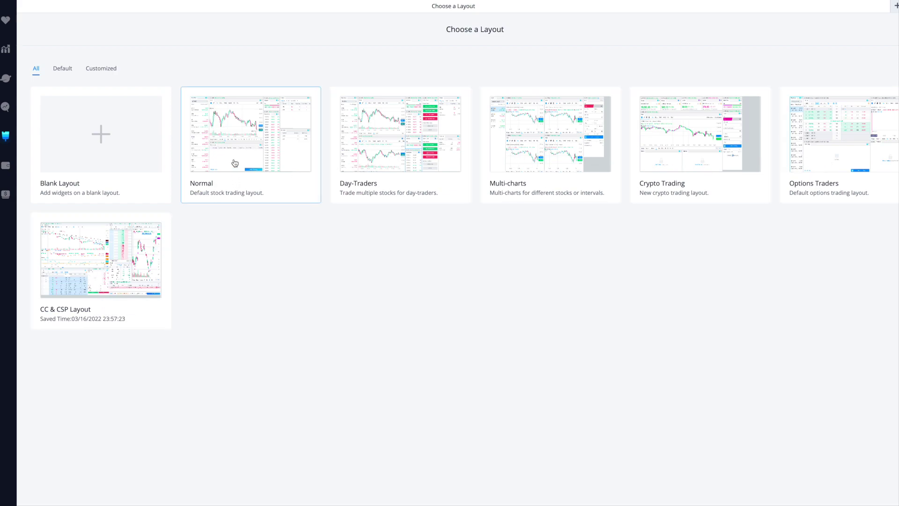
left_click(117, 150)
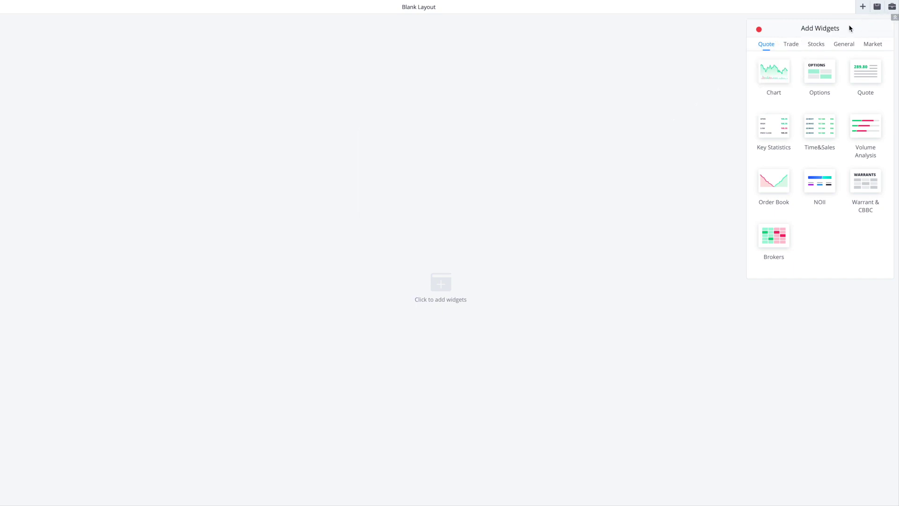
left_click_drag(851, 28, 579, 100)
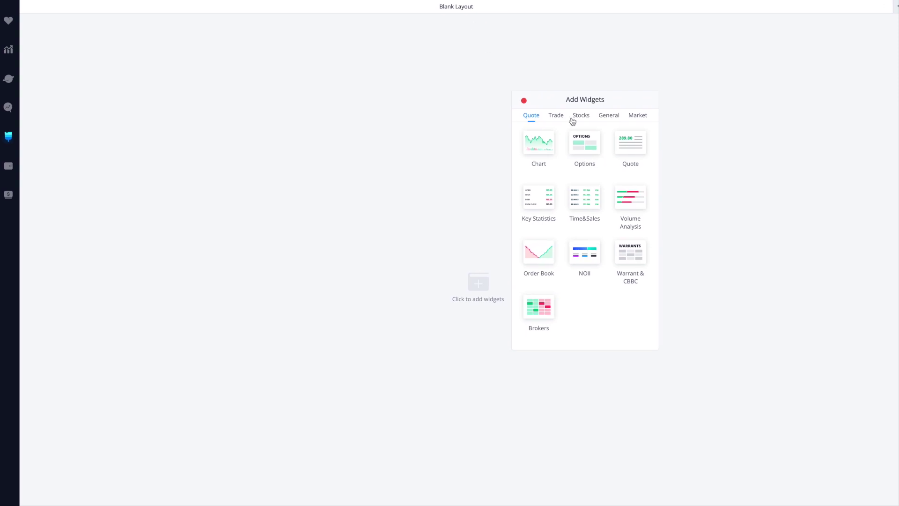
left_click_drag(593, 99, 762, 57)
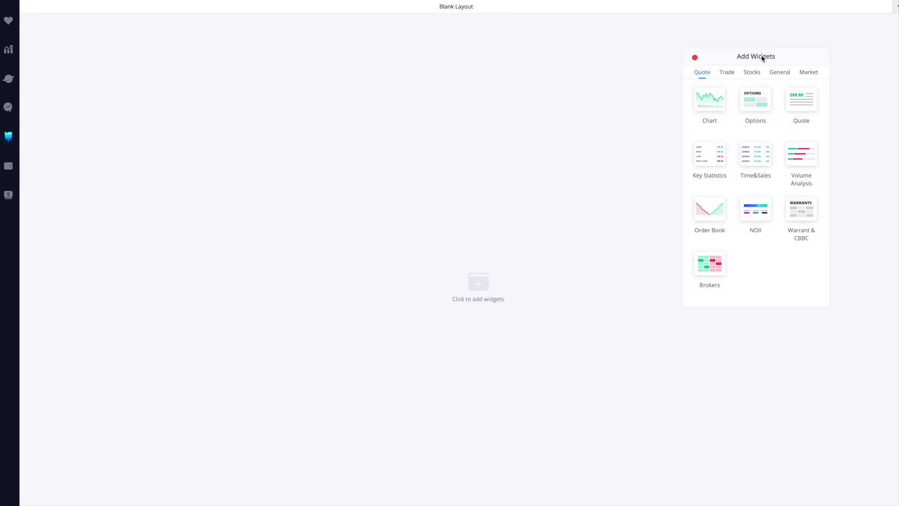
- Add a Chart widget for SPY and enlarge it to about half the workspace's width and height
left_click(719, 111)
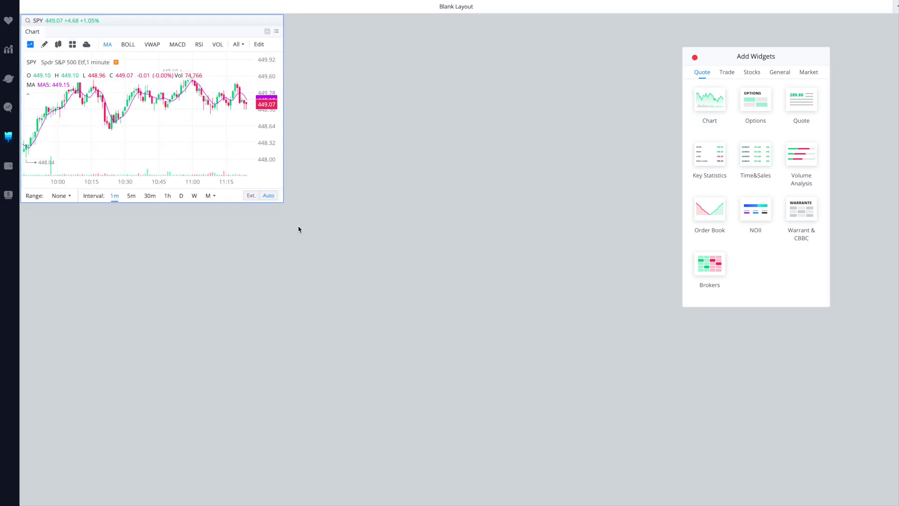
left_click_drag(283, 201, 454, 284)
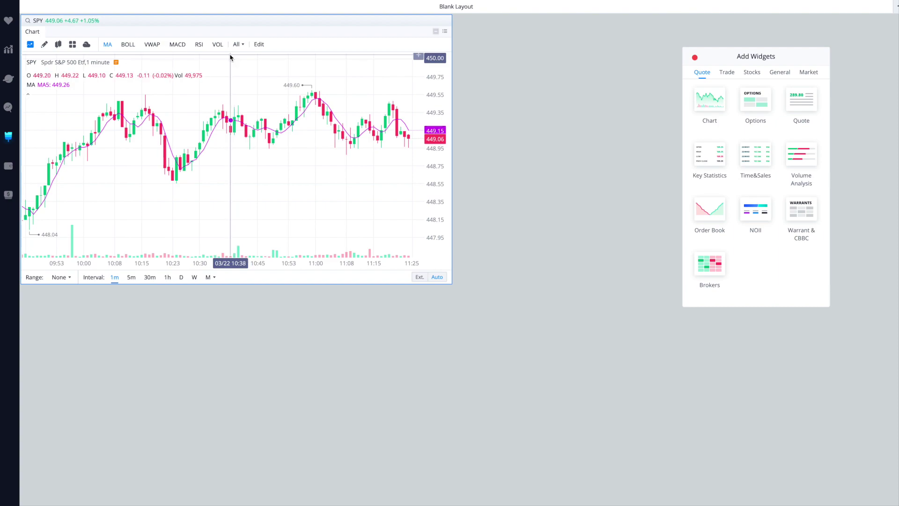
- Show the RSI and MACD indicators on the SPY chart and remove the MA indicator
left_click(201, 48)
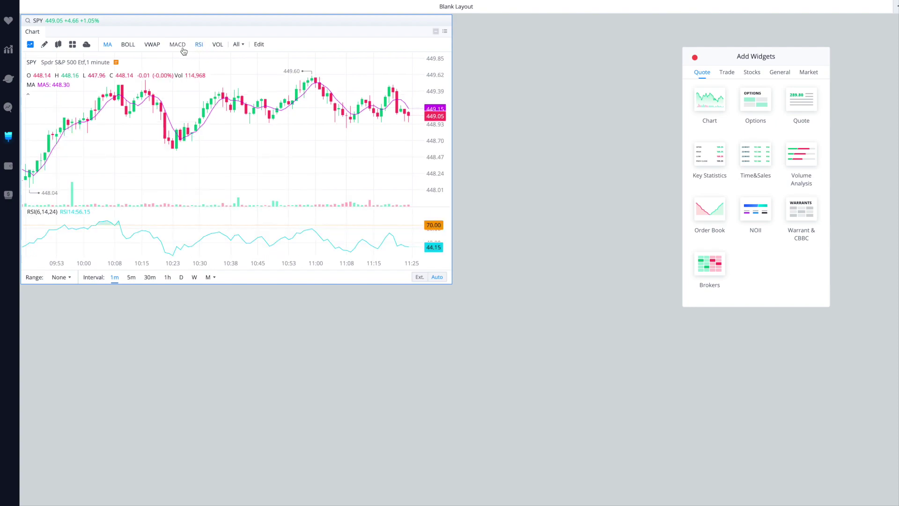
left_click(177, 47)
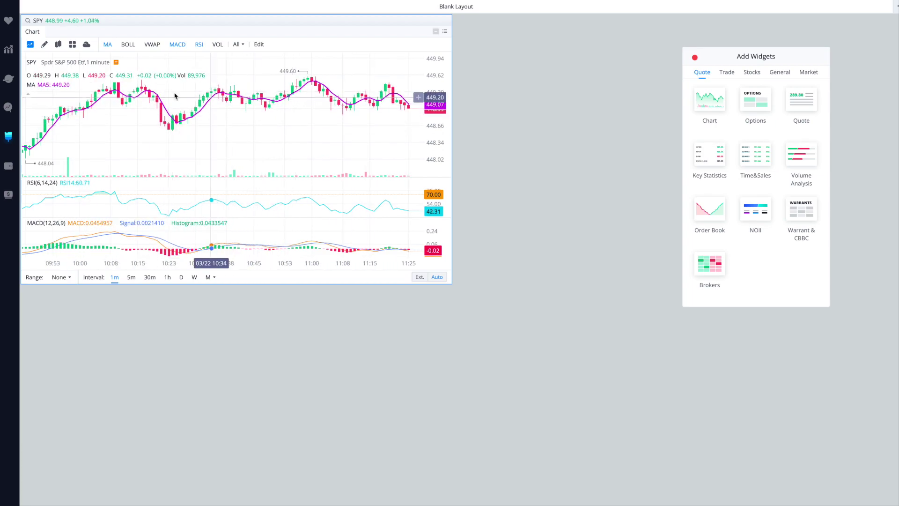
mouse_move(61, 88)
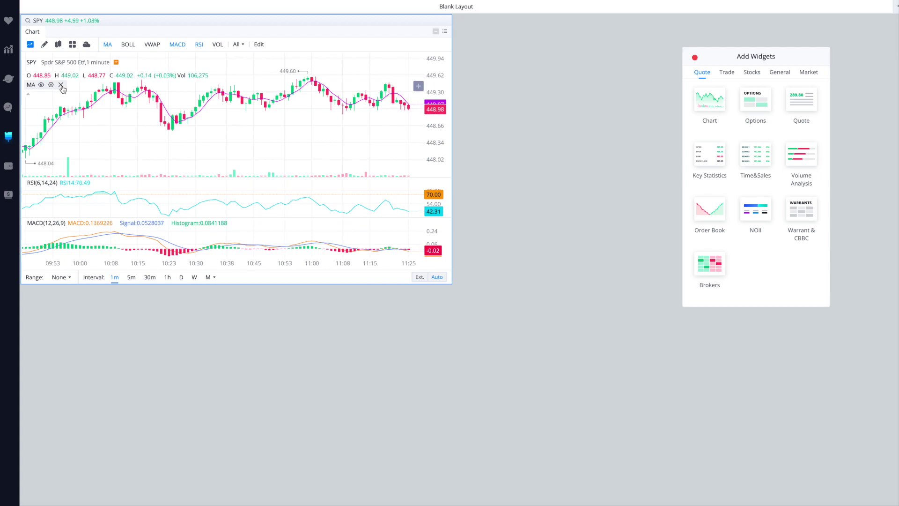
left_click(61, 85)
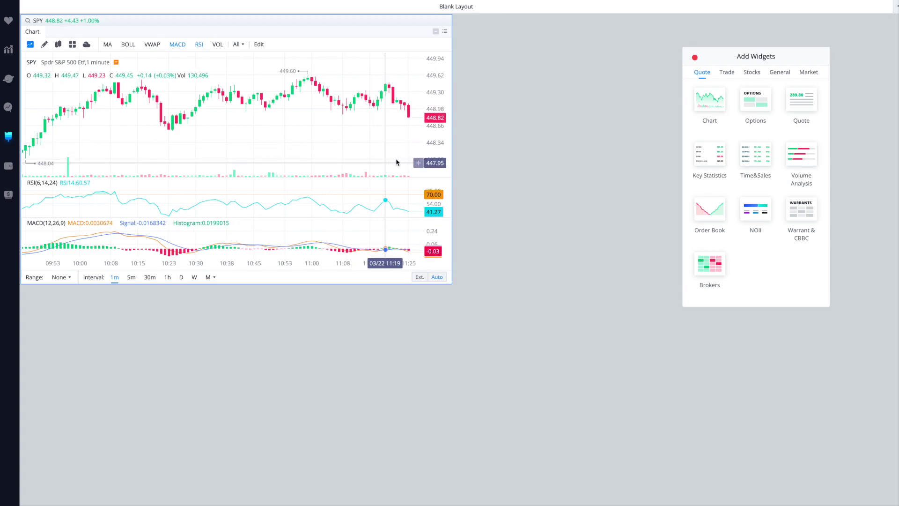
- Add an Options widget and fit it directly beneath the chart, matching the chart's width
left_click(765, 109)
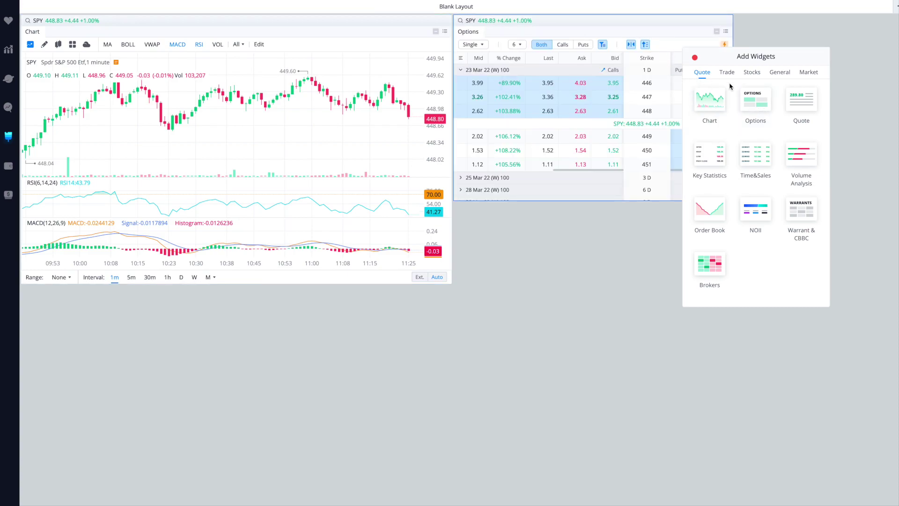
left_click_drag(654, 22, 224, 327)
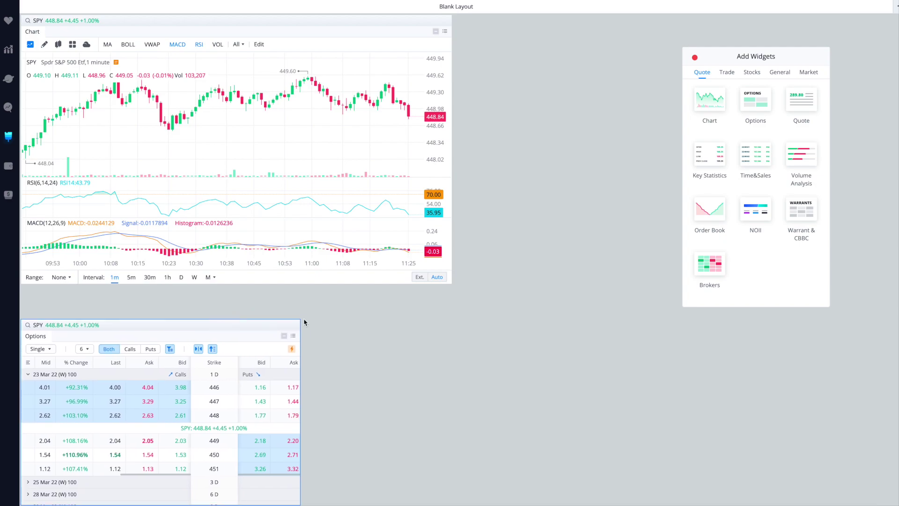
left_click_drag(301, 319, 452, 286)
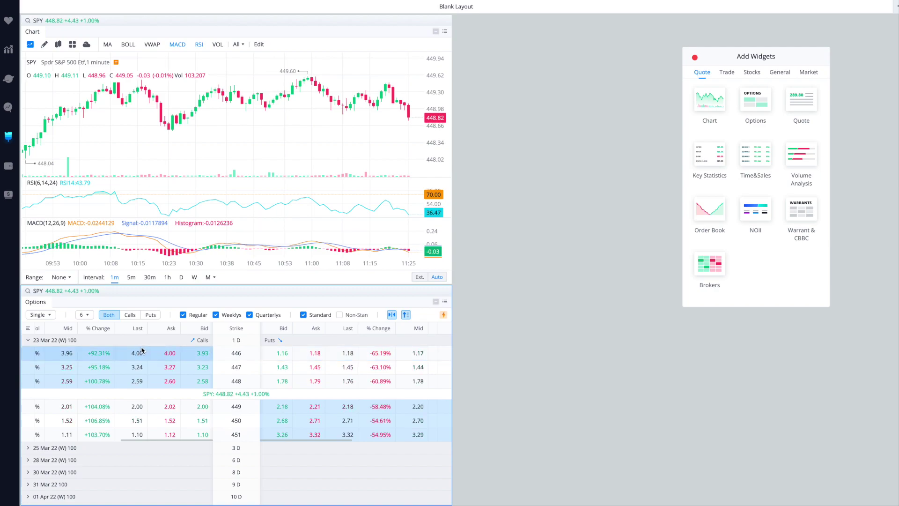
- Compare the calls and puts views of the SPY option chain, leaving it filtered to Calls
left_click(131, 318)
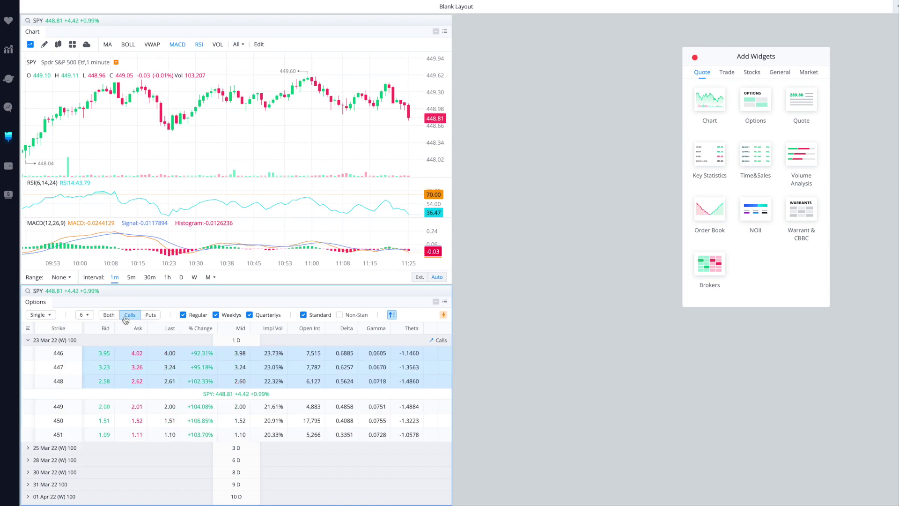
left_click(157, 320)
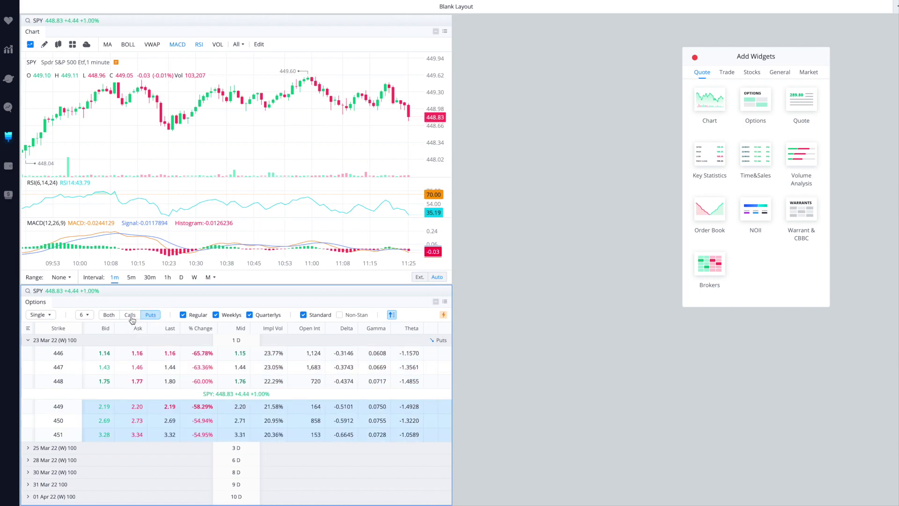
left_click(132, 319)
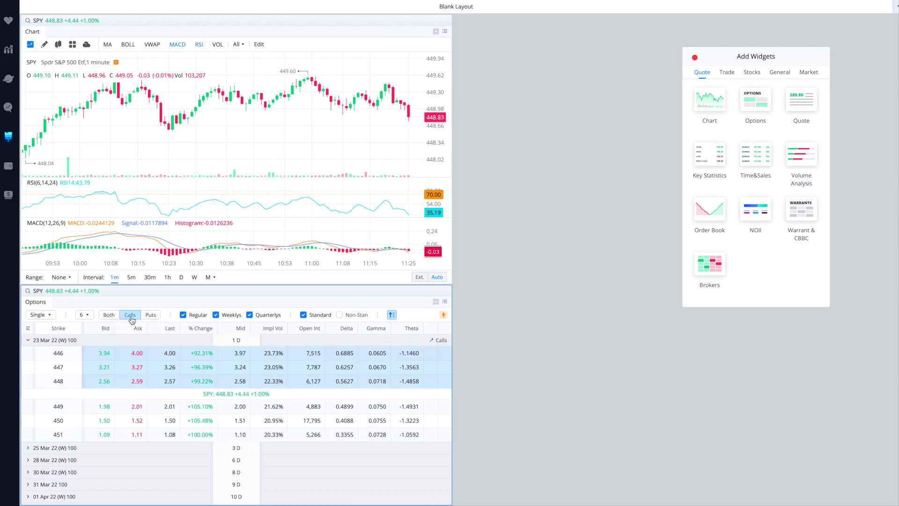
- Try showing 20 strikes per expiration in the option chain, and set the strike count back to 6
left_click(89, 316)
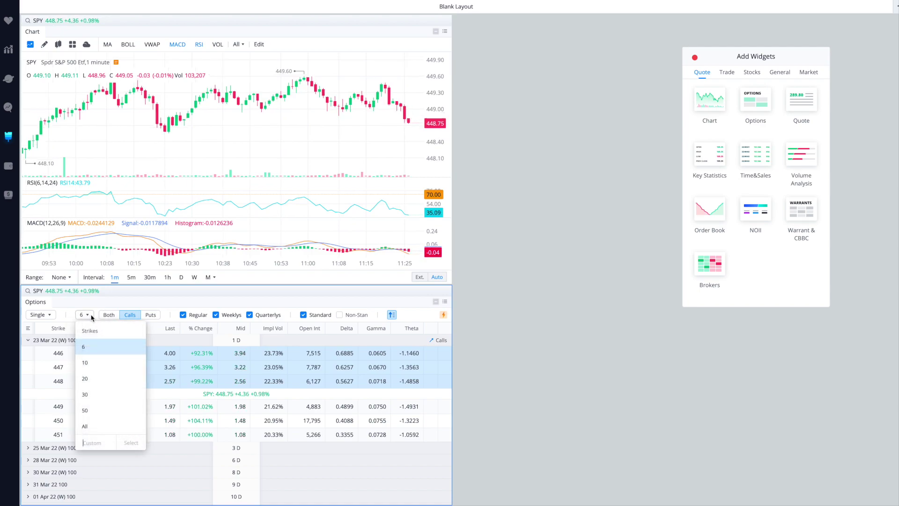
left_click(85, 379)
scroll(125, 378, "down", 3)
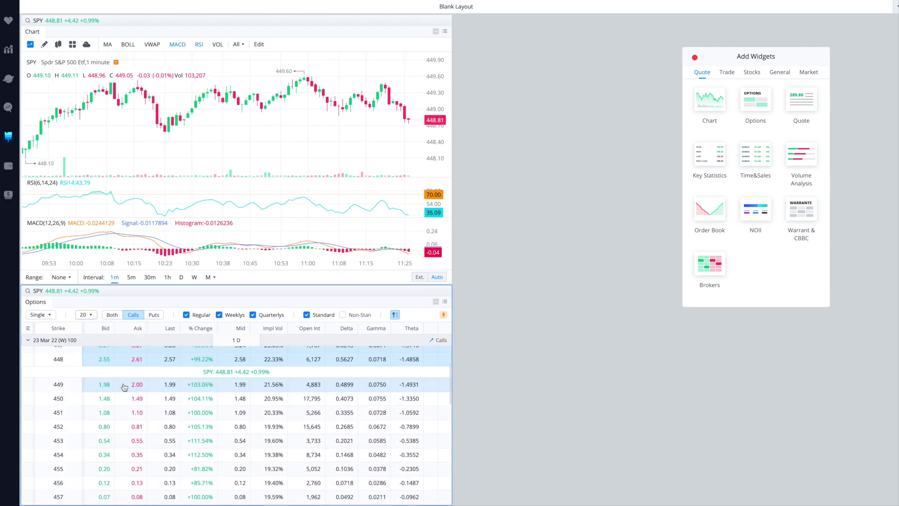
scroll(125, 378, "up", 1)
left_click(95, 318)
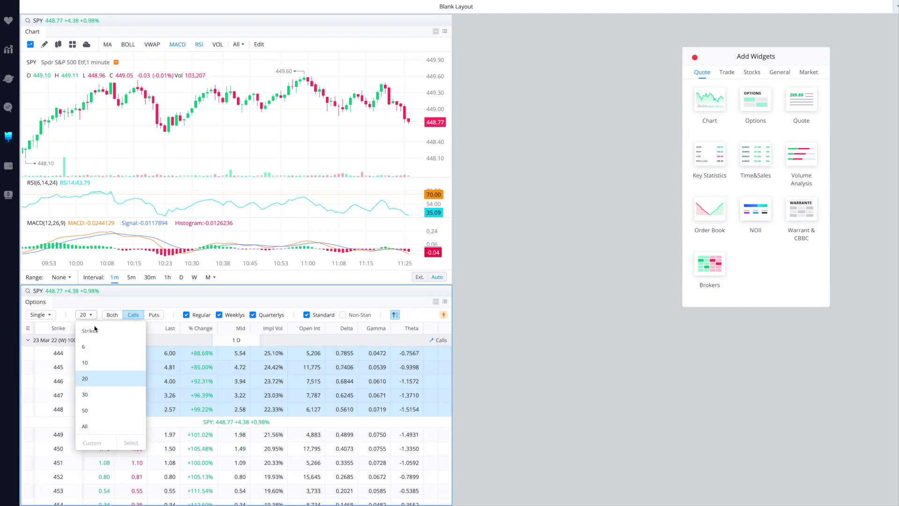
left_click(89, 348)
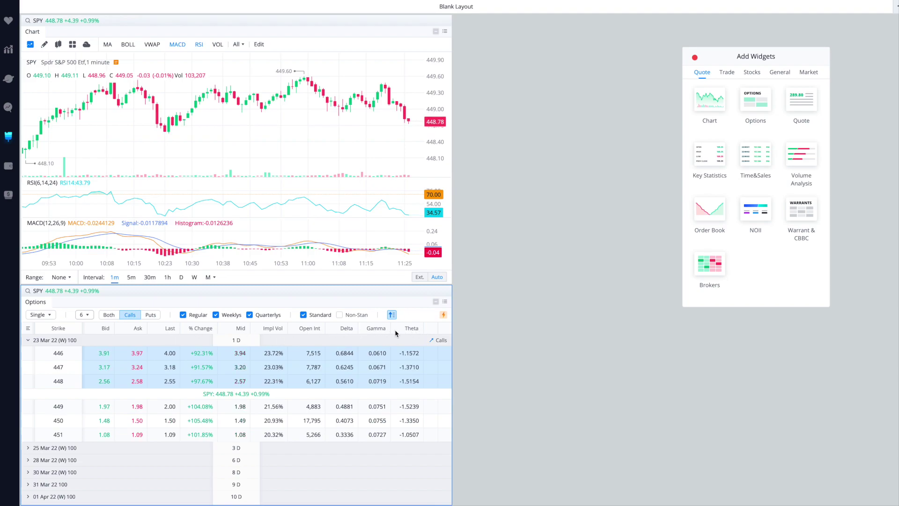
left_click(445, 303)
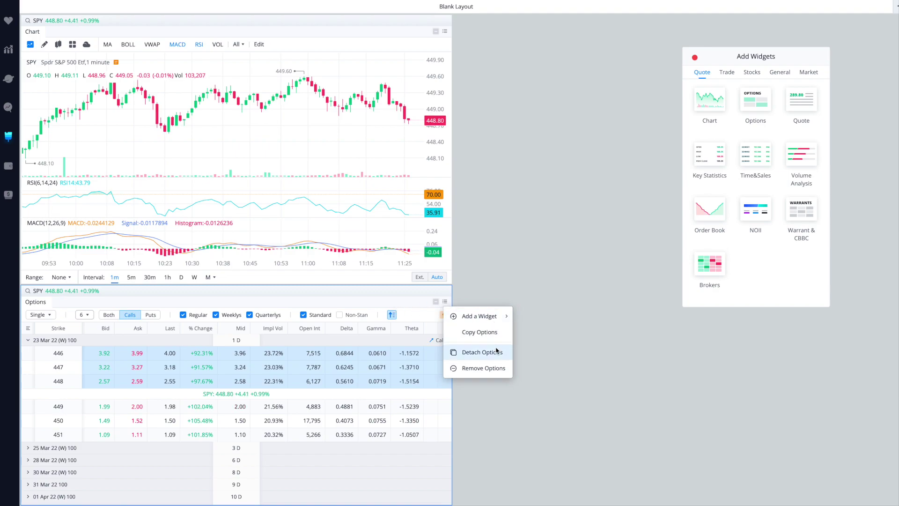
mouse_move(497, 318)
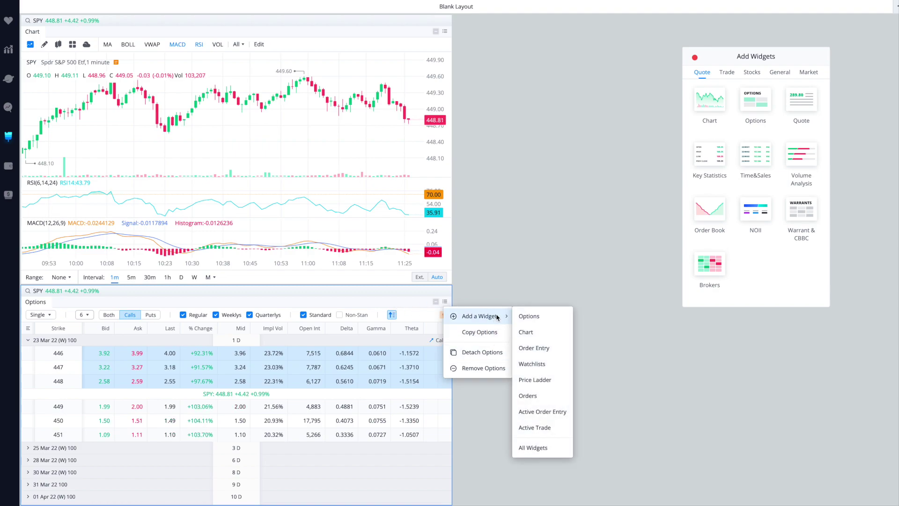
left_click(440, 332)
- Review the available column items for the option chain, including the Greeks and Analysis groups, without changing the selection
right_click(433, 330)
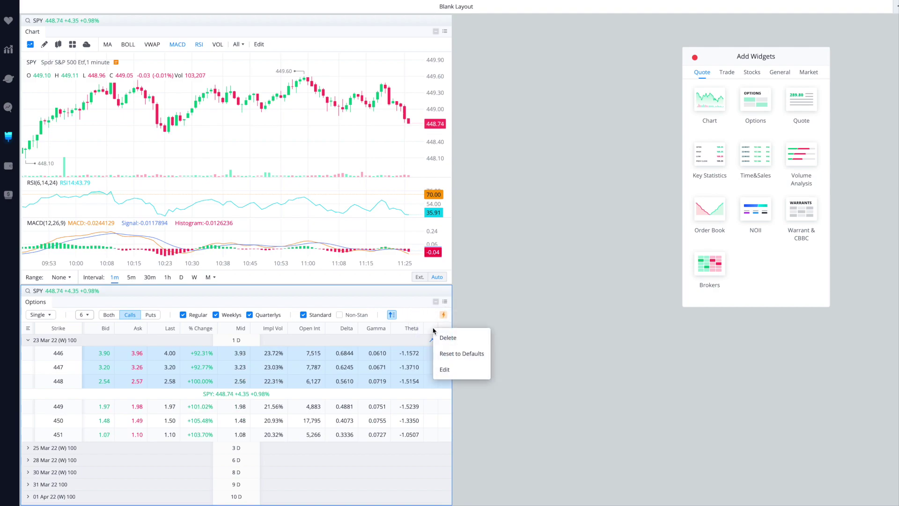
left_click(444, 370)
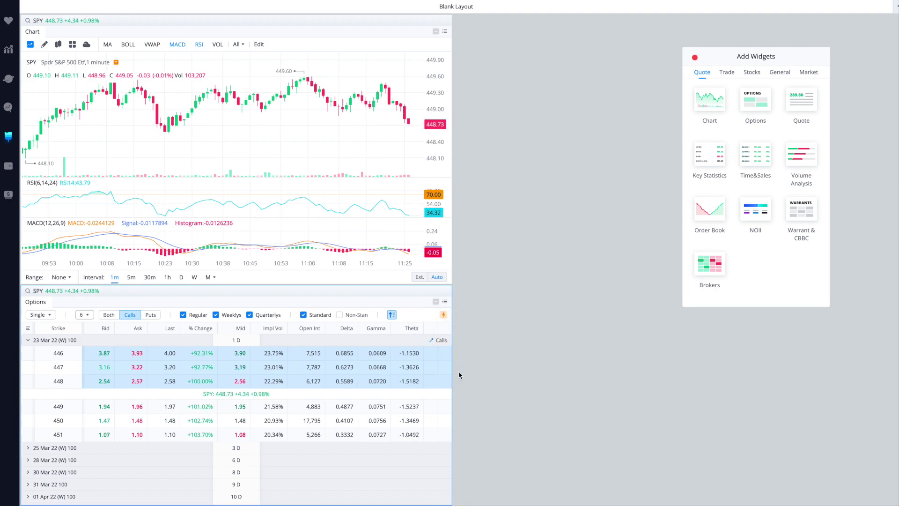
scroll(548, 271, "down", 3)
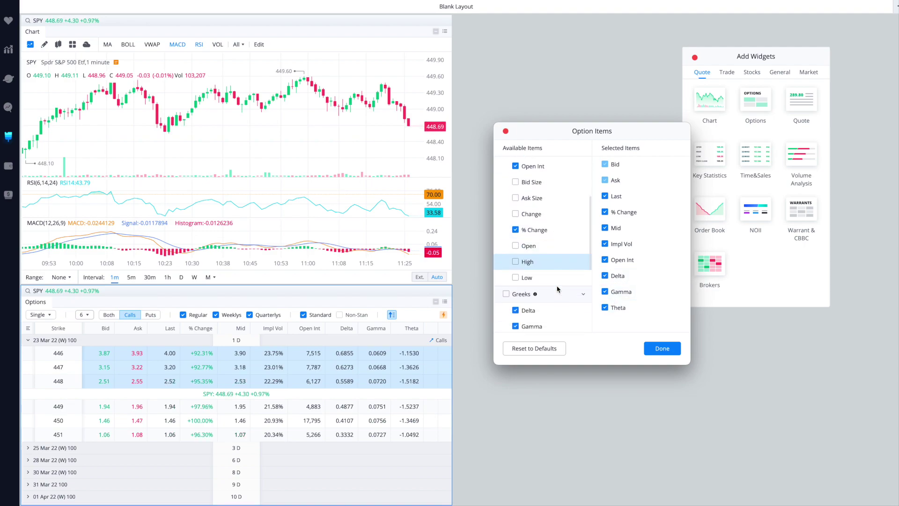
scroll(542, 289, "down", 2)
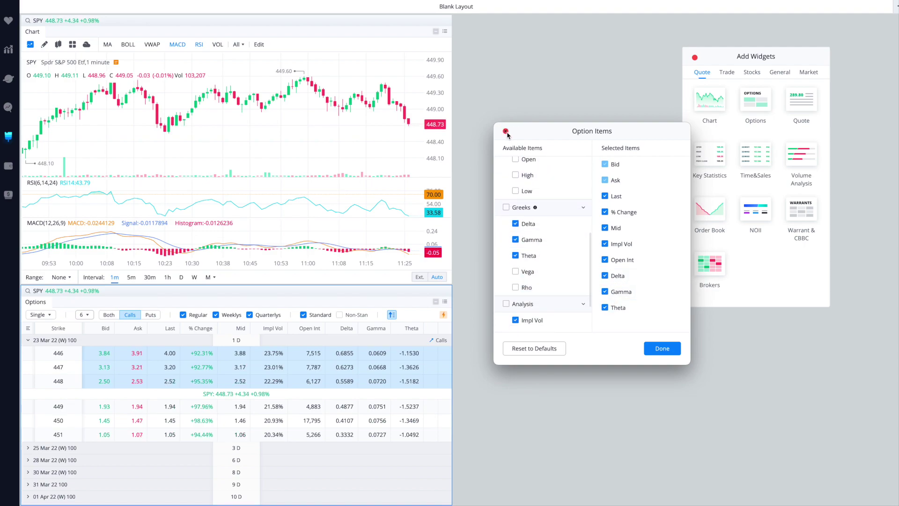
left_click(506, 131)
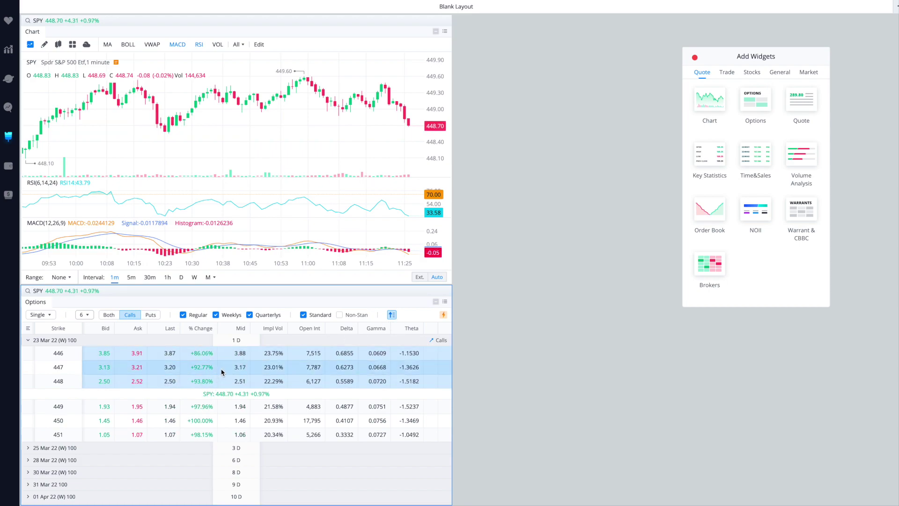
- Open an order entry for the 23 Mar 22 $447 SPY call and fit it beside the option chain, widened to the workspace edge
left_click(154, 368)
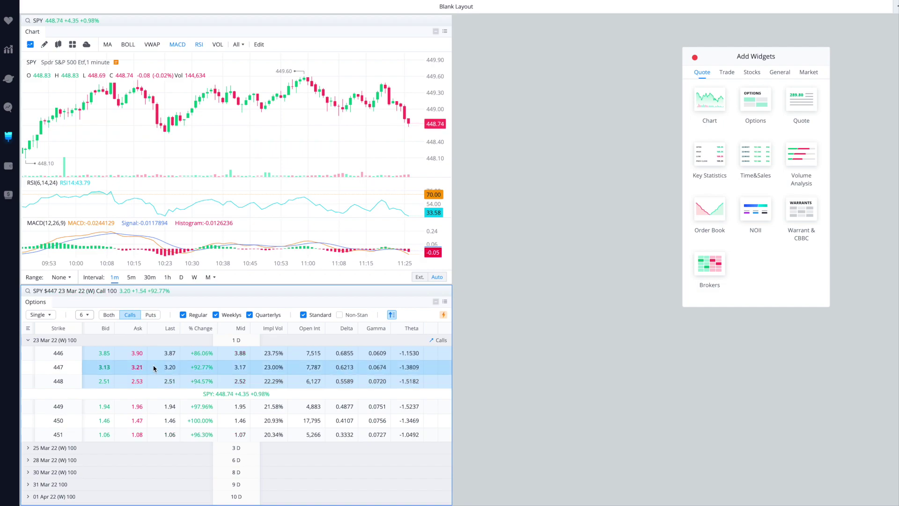
left_click(144, 368)
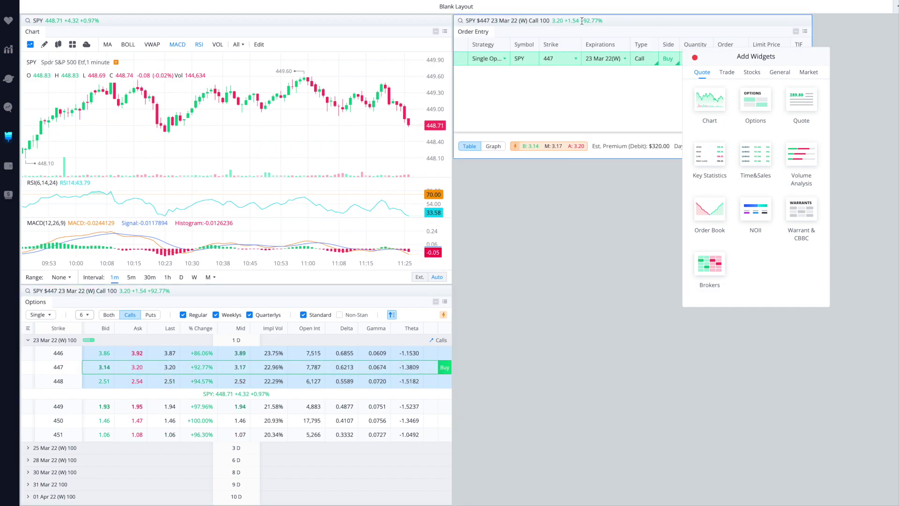
left_click_drag(606, 16, 604, 371)
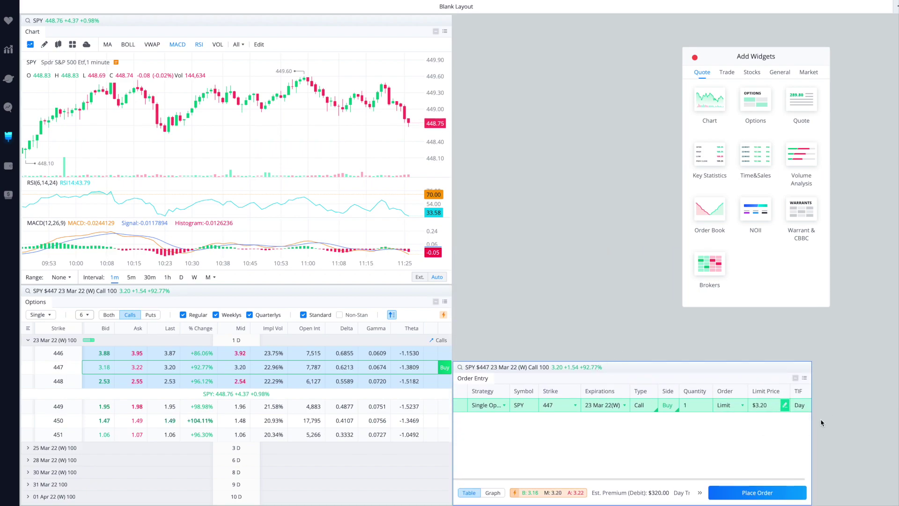
left_click_drag(811, 429, 890, 434)
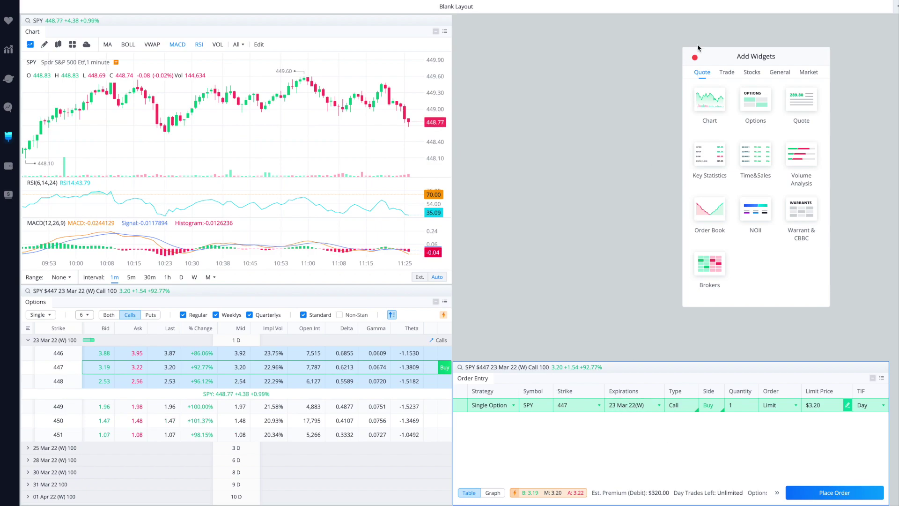
- Add a second Order Entry from the trade widgets and remove it from the layout again
left_click(726, 74)
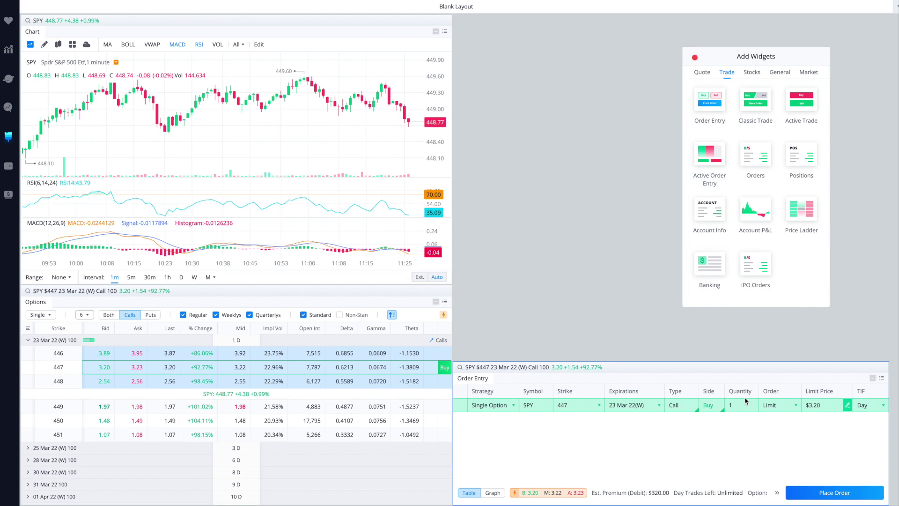
left_click(701, 117)
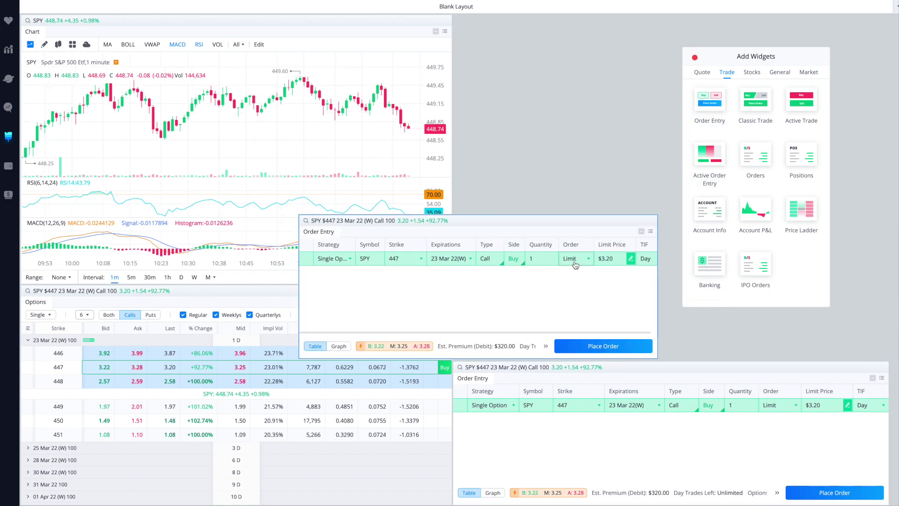
left_click(652, 233)
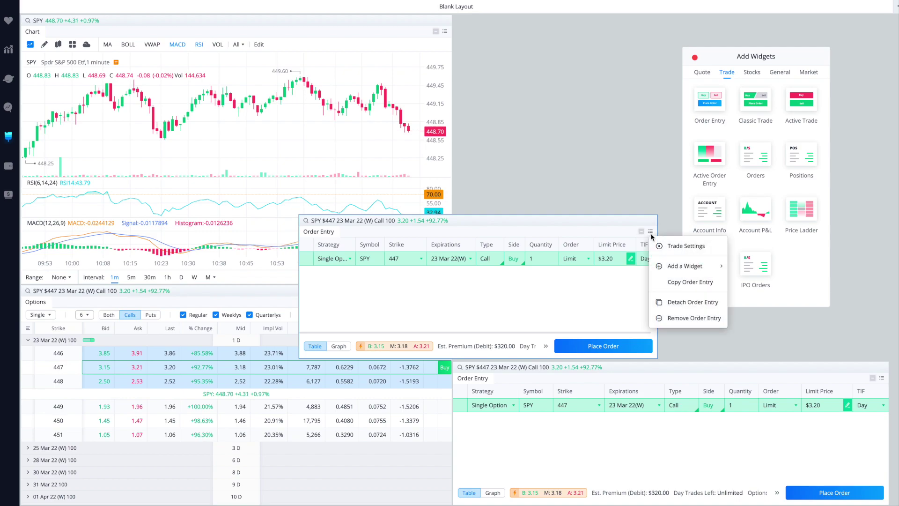
left_click(677, 322)
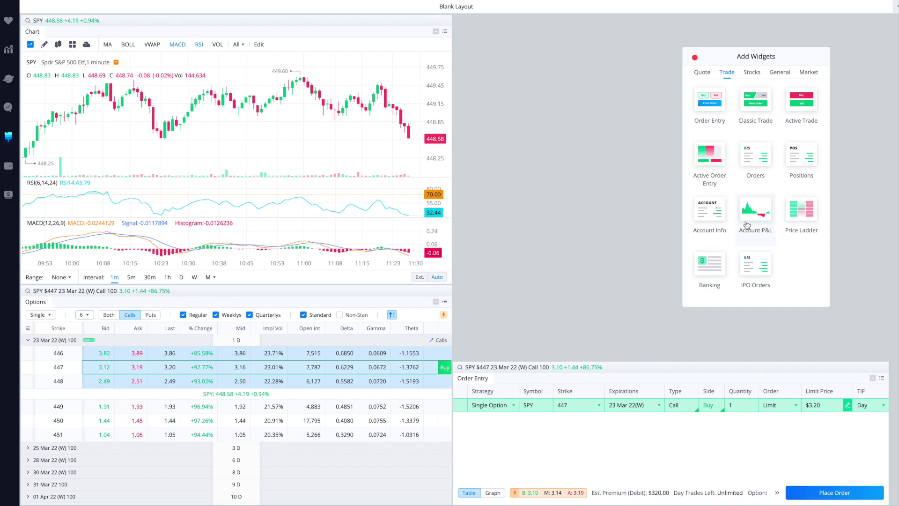
- Add an Orders widget, widen it and dock it as a tab with the Order Entry, leaving the Order Entry tab in front
left_click(756, 165)
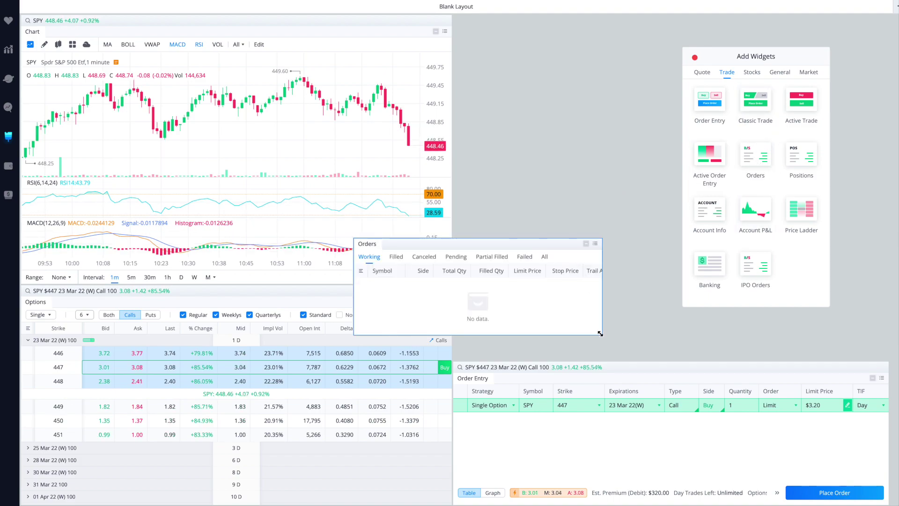
left_click_drag(602, 334, 760, 356)
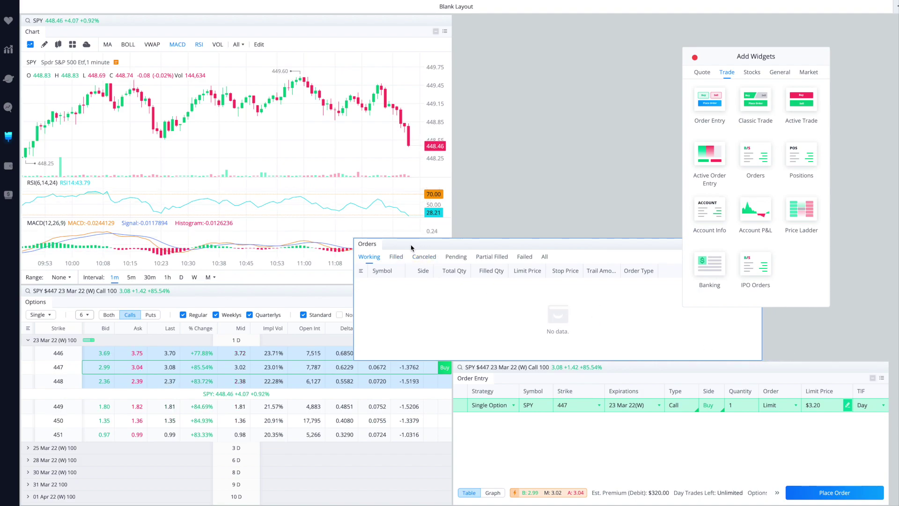
left_click_drag(412, 247, 456, 248)
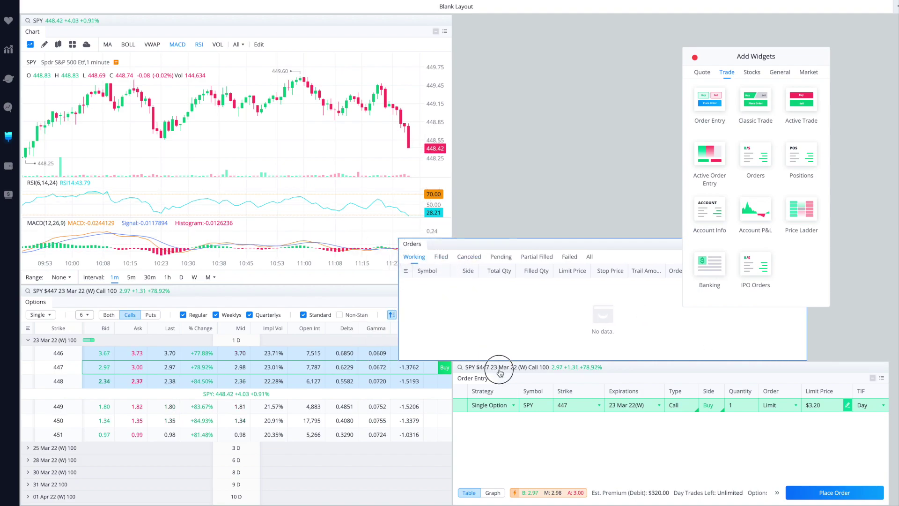
left_click_drag(468, 247, 527, 380)
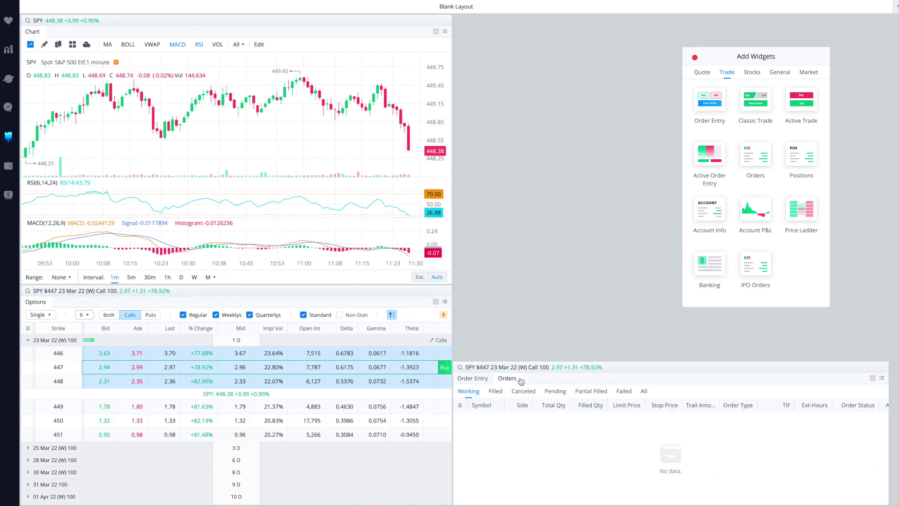
left_click(481, 378)
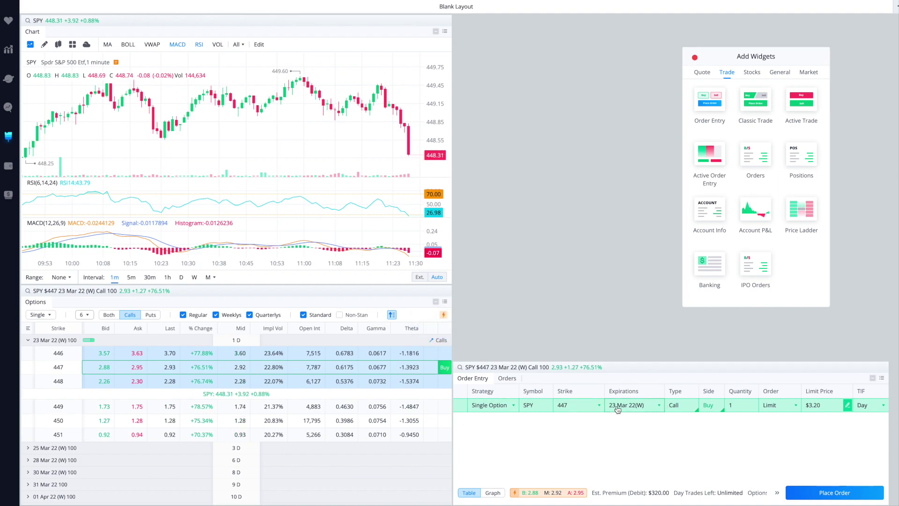
- Link the option chain and the order entry through group 1 inside layouts
left_click(435, 303)
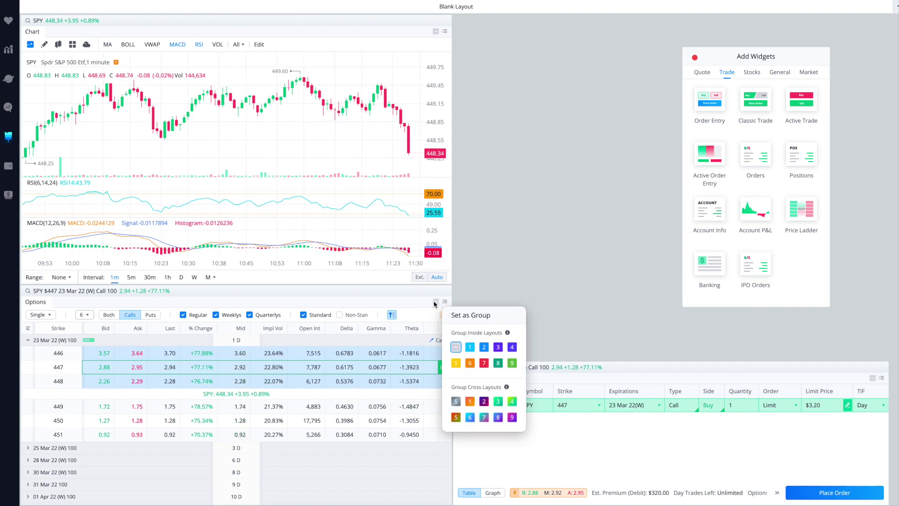
left_click(471, 347)
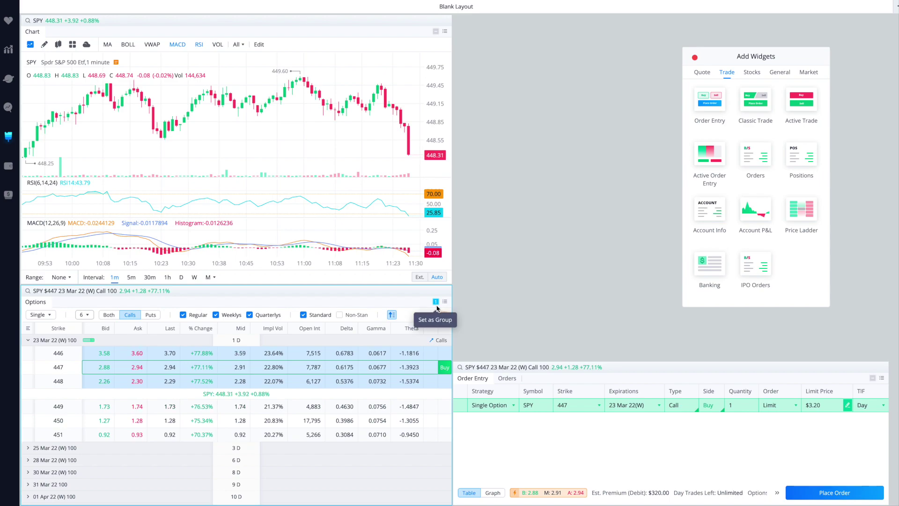
left_click(873, 379)
left_click(893, 423)
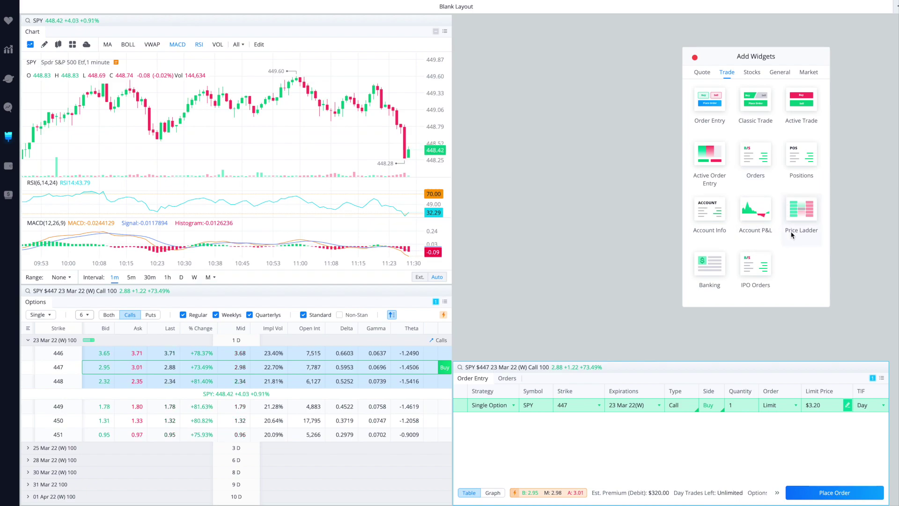
- Add a Price Ladder beside the SPY chart, reduced in height and width, and assign it to group 1 inside layouts
left_click(809, 225)
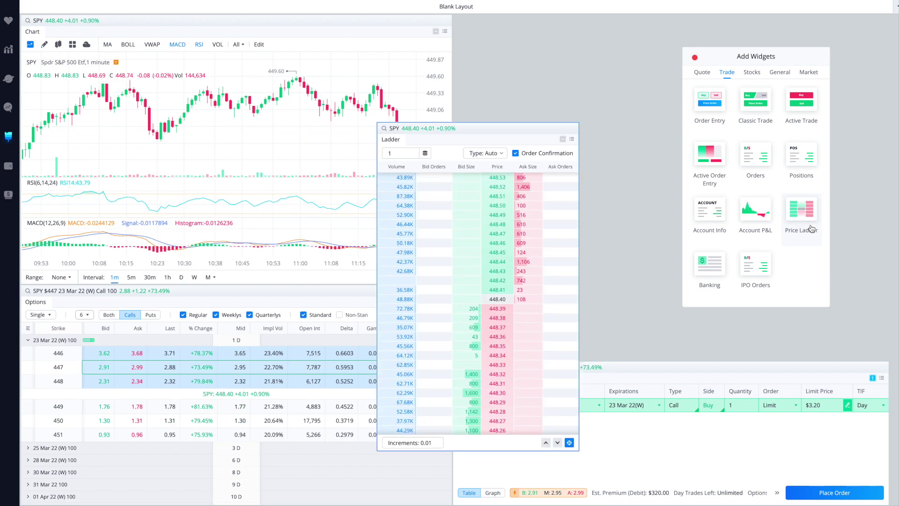
left_click_drag(512, 126, 590, 16)
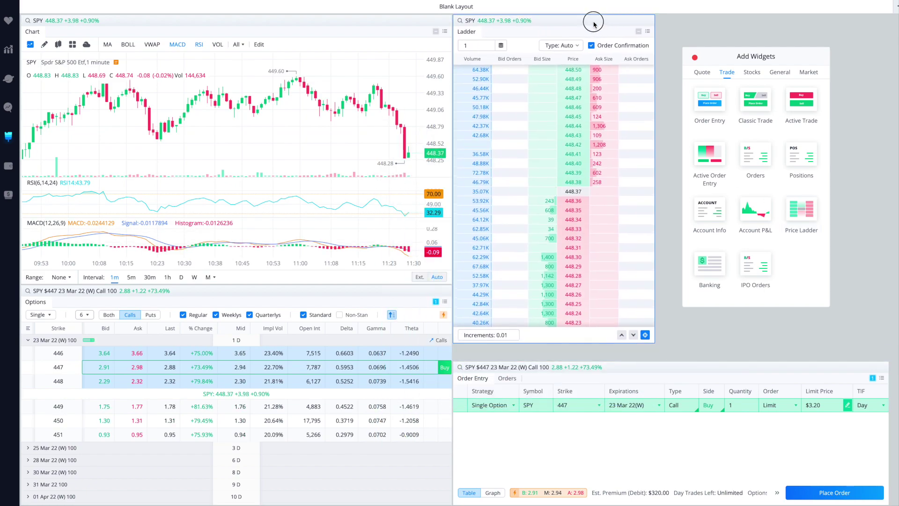
left_click_drag(575, 343, 588, 247)
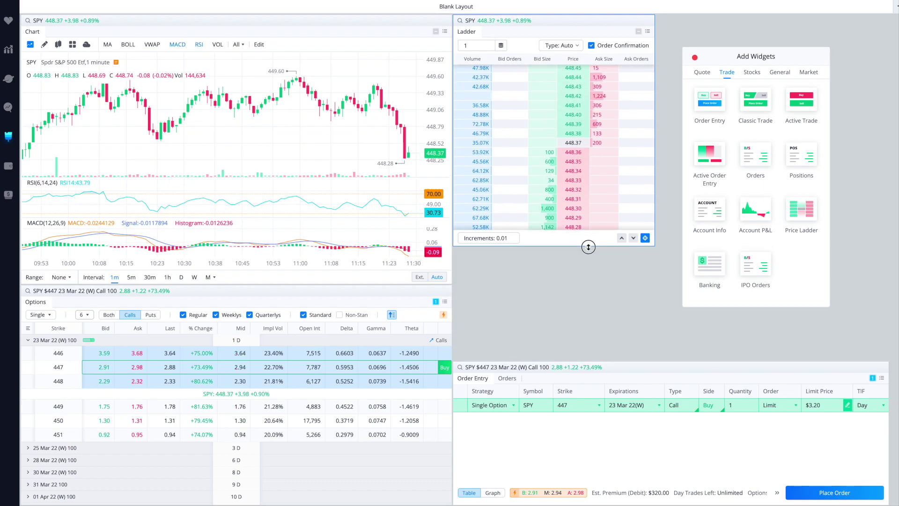
left_click_drag(654, 244, 631, 246)
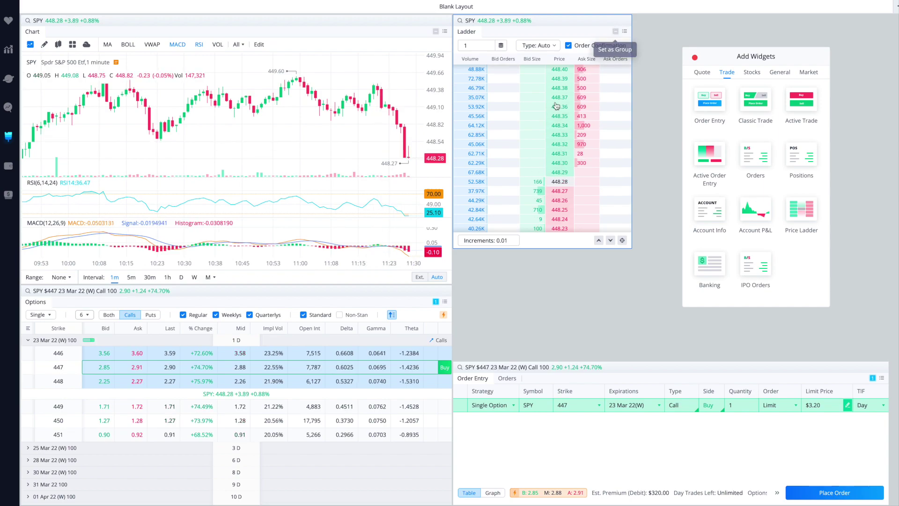
left_click(615, 31)
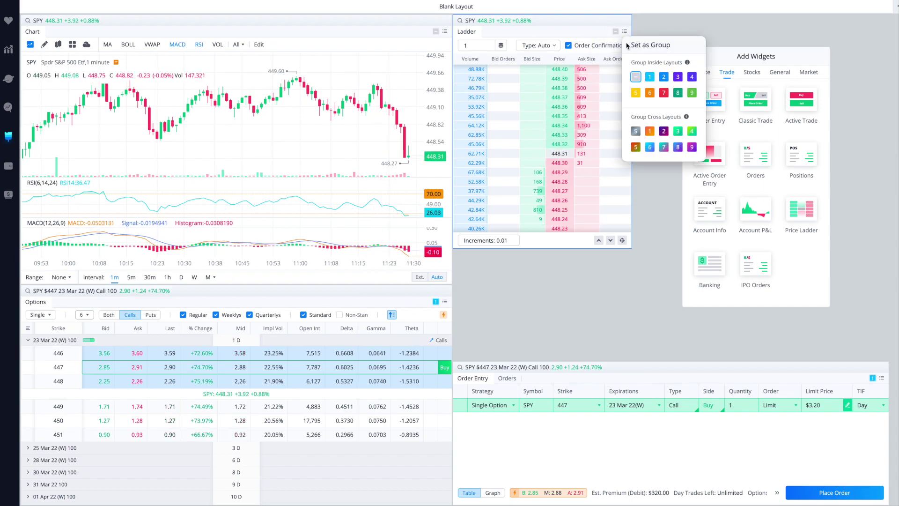
left_click(650, 77)
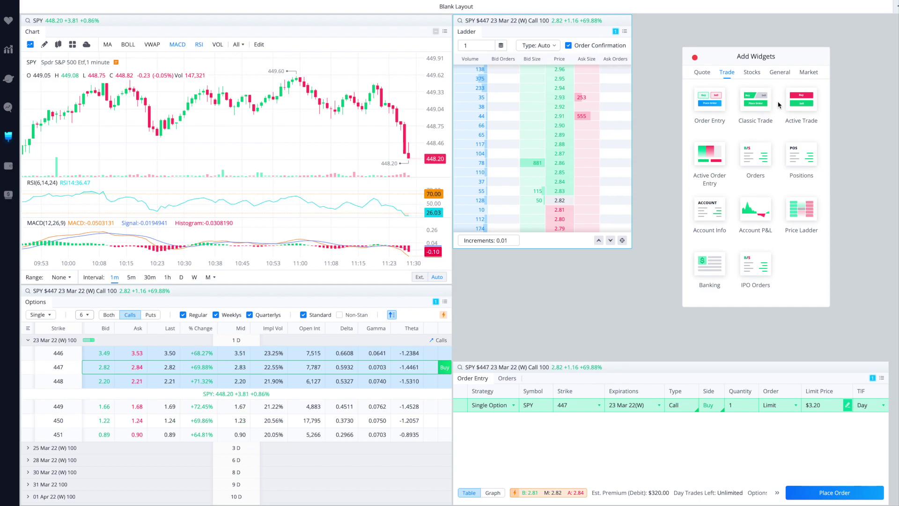
- Move the widget palette over the price ladder, add a second chart and place it in the empty space beside the ladder
left_click_drag(754, 56, 534, 151)
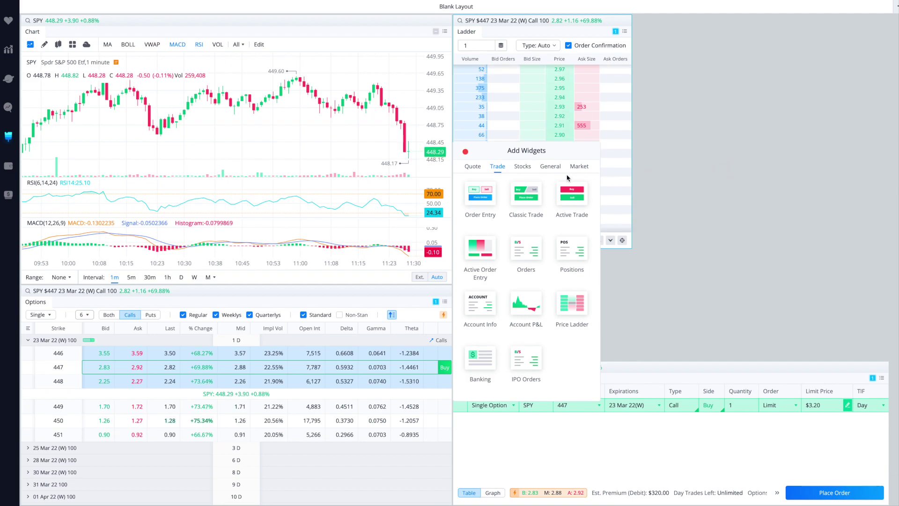
left_click(475, 173)
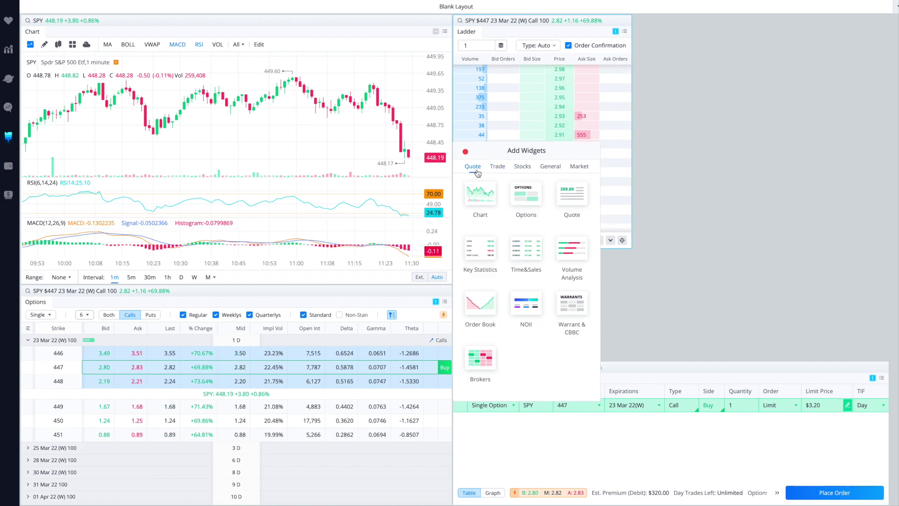
mouse_move(485, 204)
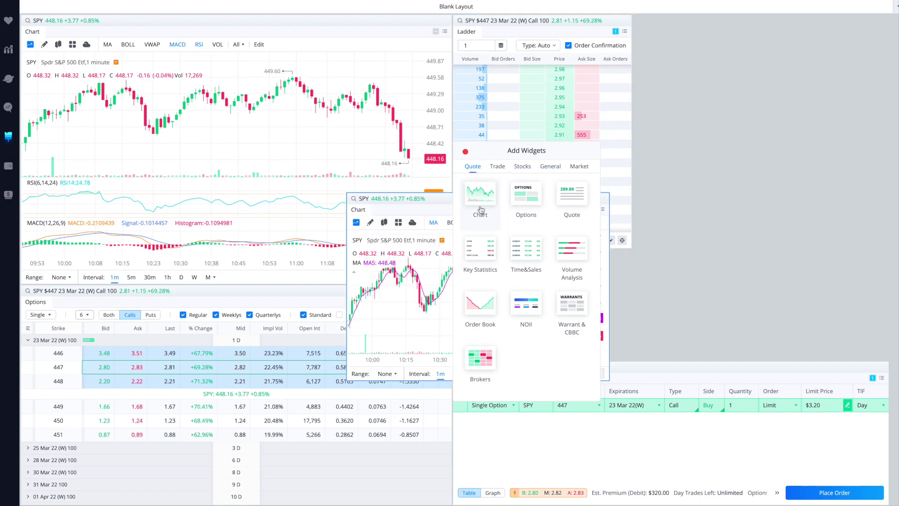
left_click_drag(429, 199, 717, 7)
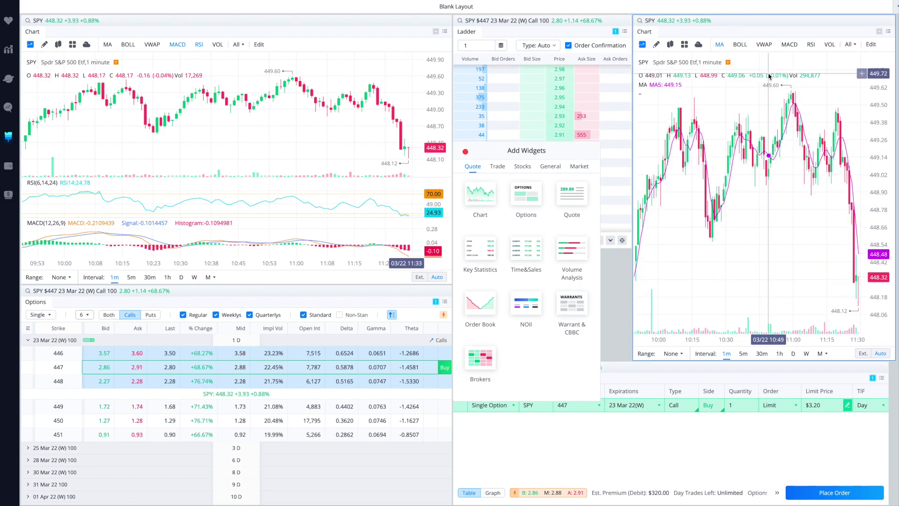
- Assign the second chart to group 1 as a separate widget, enlarge it and position it beside the price ladder
left_click(878, 32)
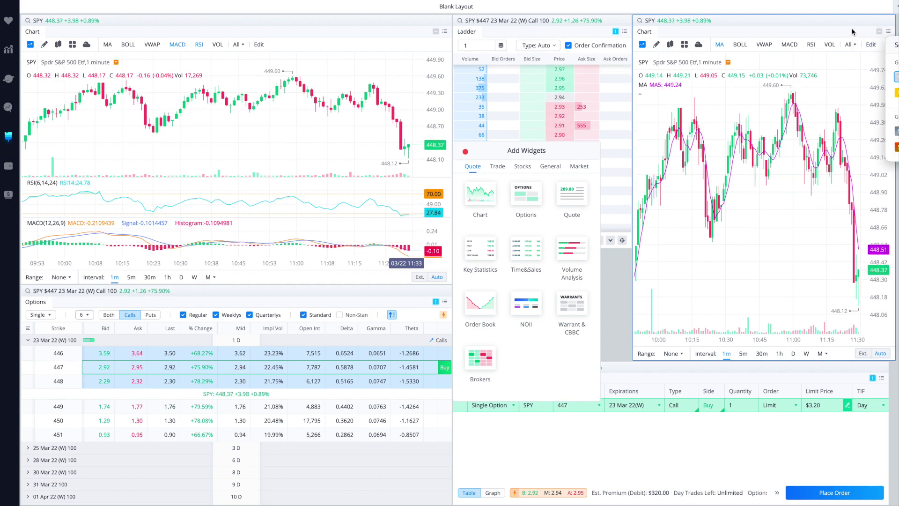
left_click_drag(726, 21, 710, 46)
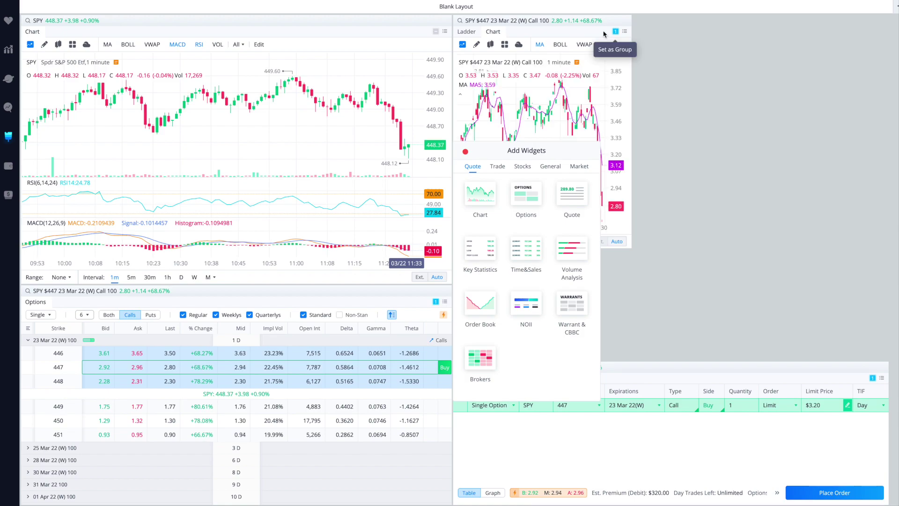
left_click_drag(493, 32, 601, 67)
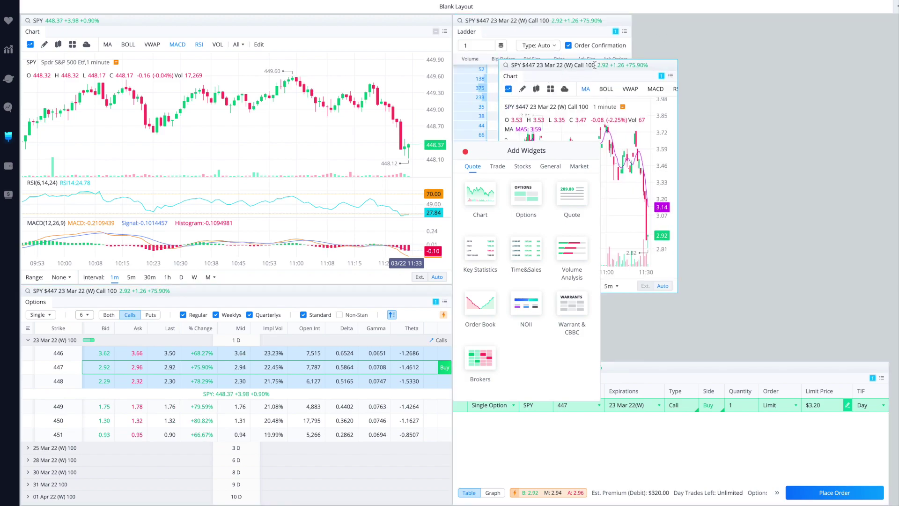
left_click_drag(676, 62, 759, 6)
left_click(742, 31)
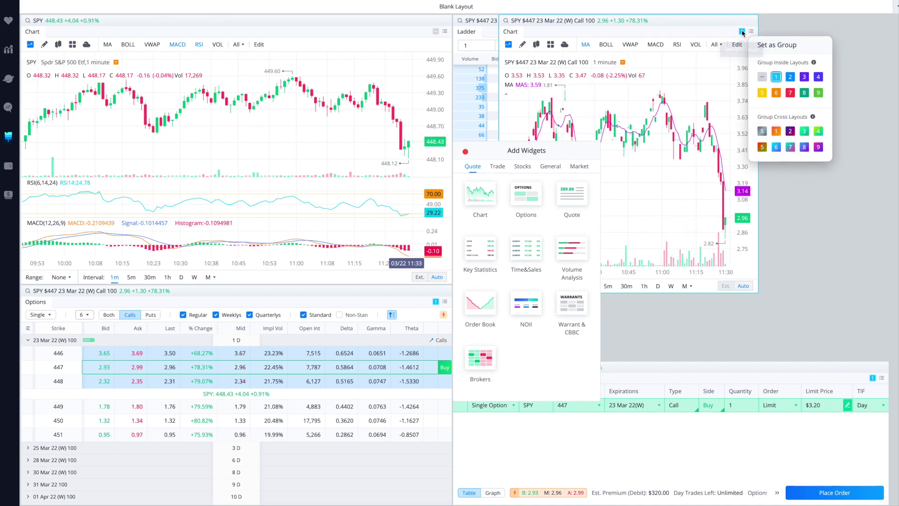
left_click(776, 78)
left_click_drag(647, 23, 780, 24)
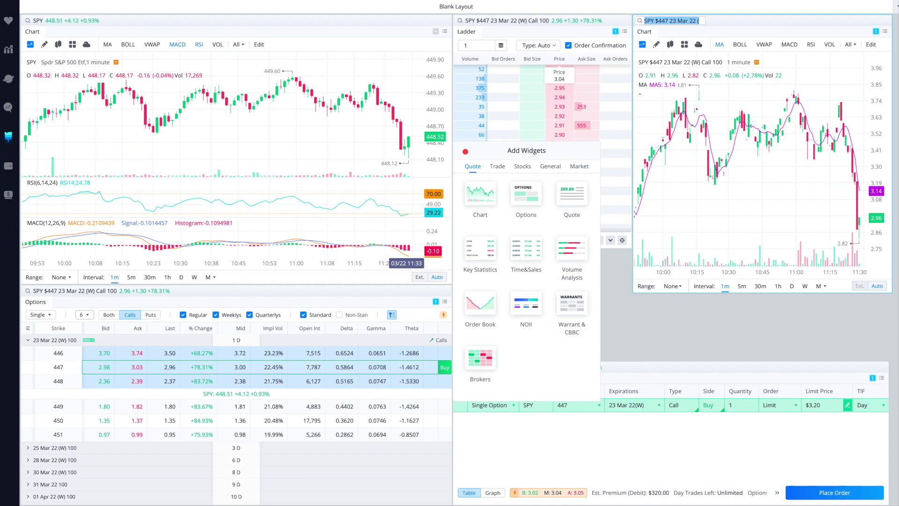
- Extend the second chart down to the order entry, widen both widgets to the workspace edge, and move the widget palette off the ladder
left_click_drag(892, 292, 889, 360)
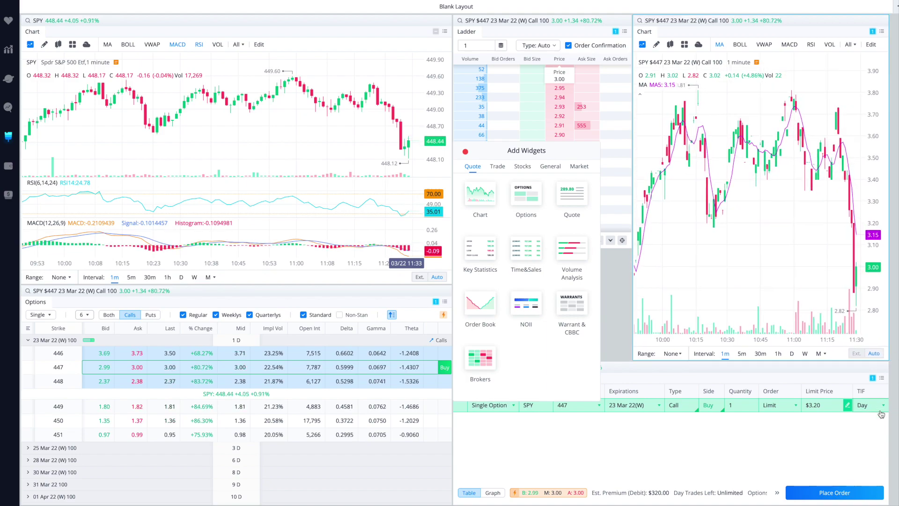
left_click_drag(888, 418, 895, 419)
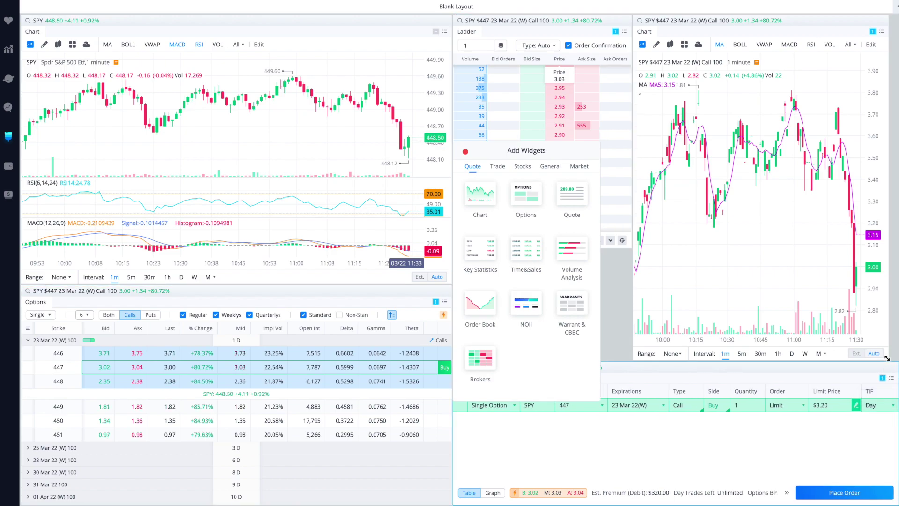
left_click_drag(890, 357, 896, 358)
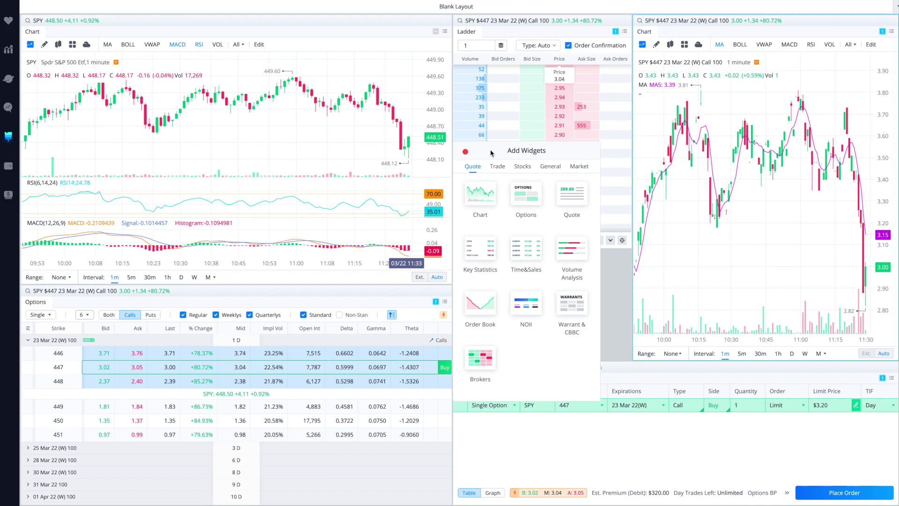
left_click_drag(491, 153, 503, 252)
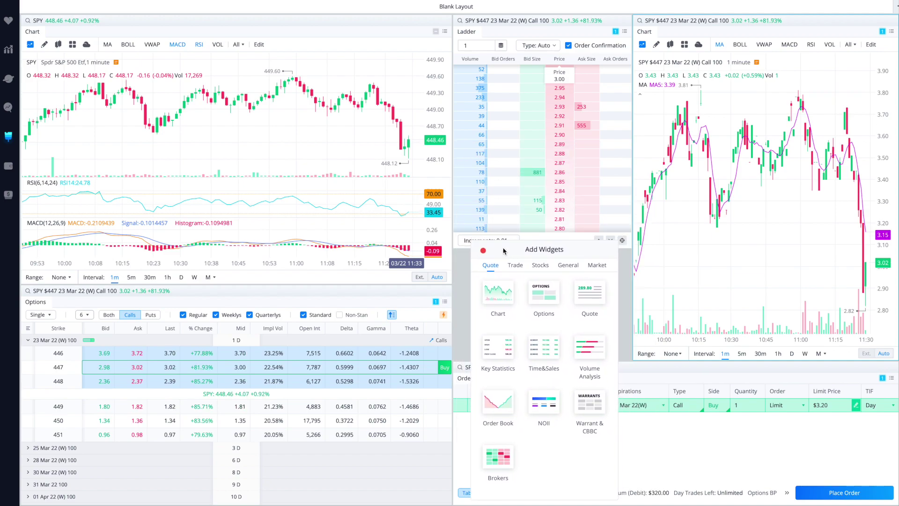
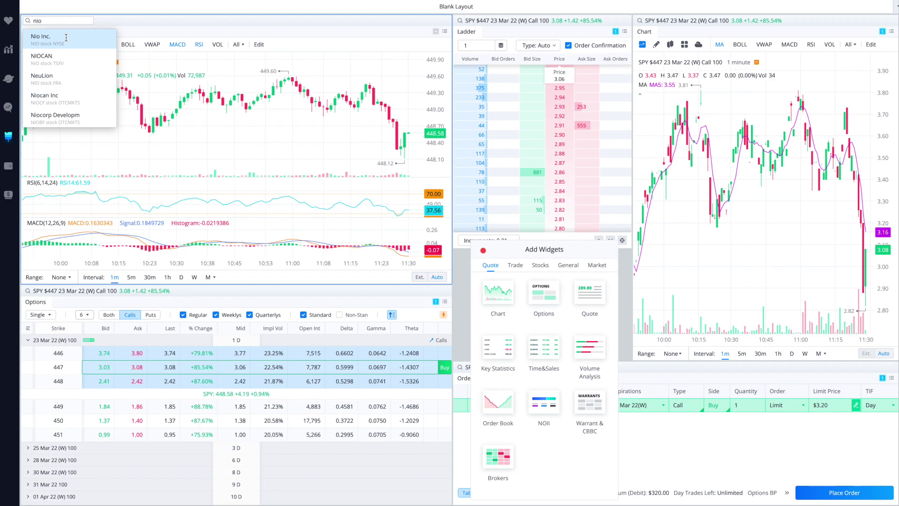
- Switch the ungrouped chart and the group 1 chart to Nio Inc., and load the $20.5 25 Mar 22 call into the linked widgets
left_click(56, 37)
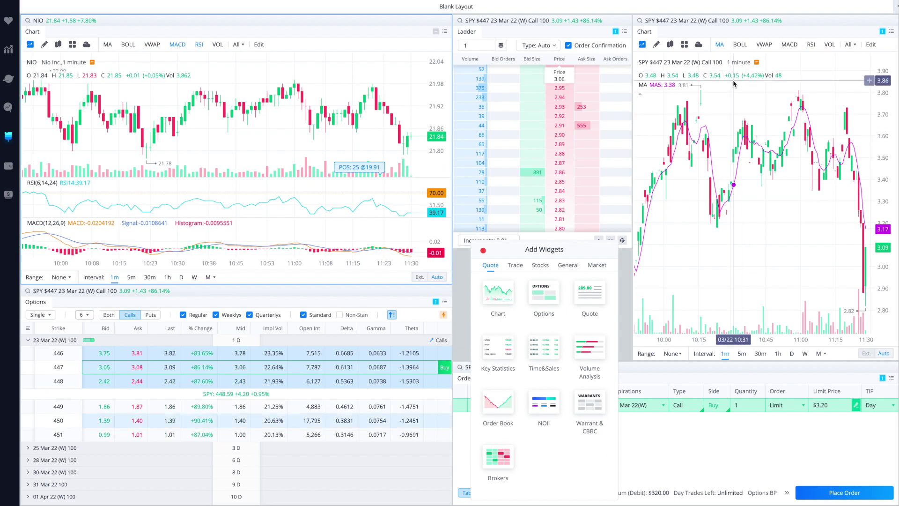
left_click(670, 20)
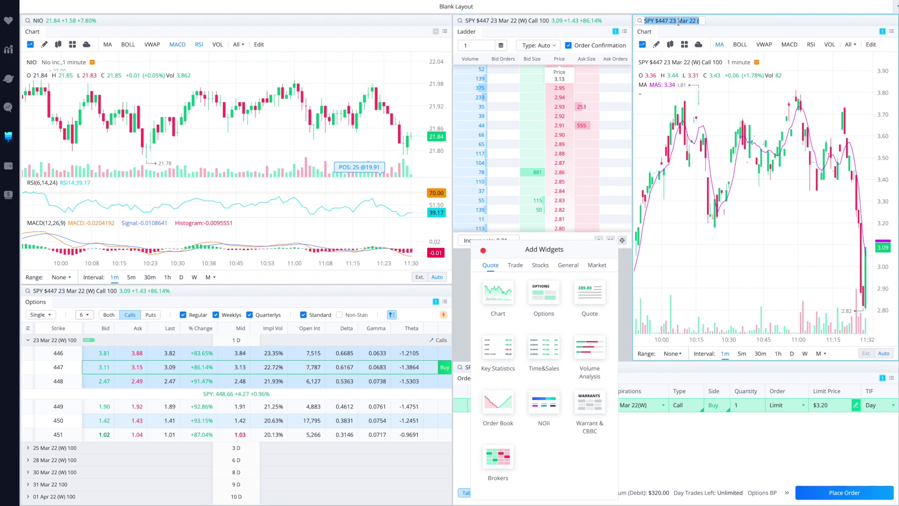
type("nio")
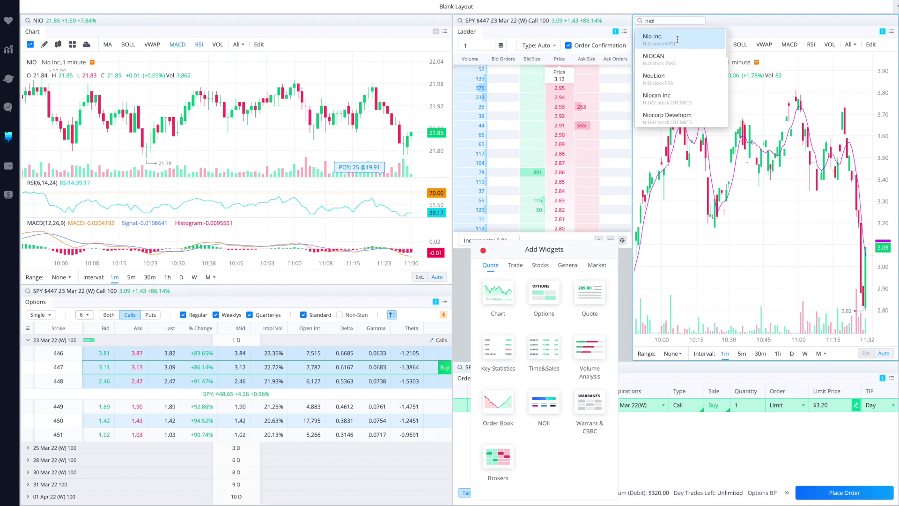
left_click(677, 40)
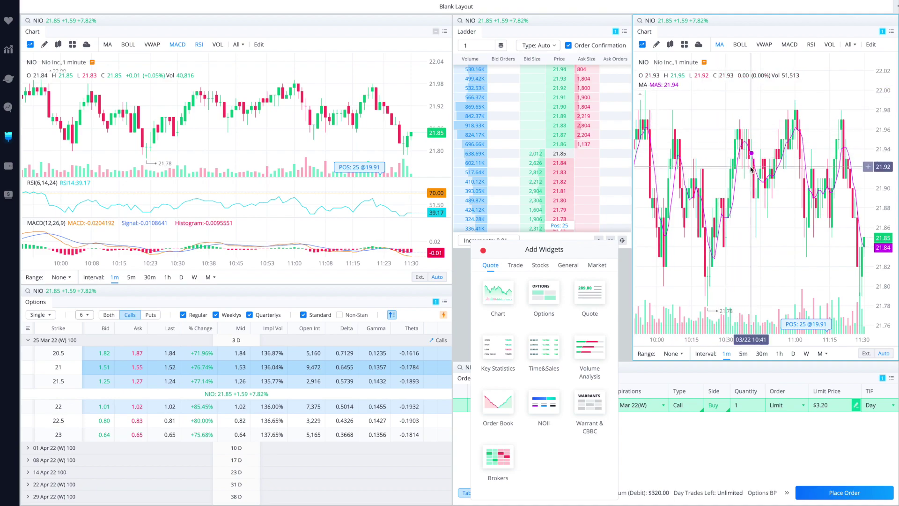
scroll(751, 168, "up", 5)
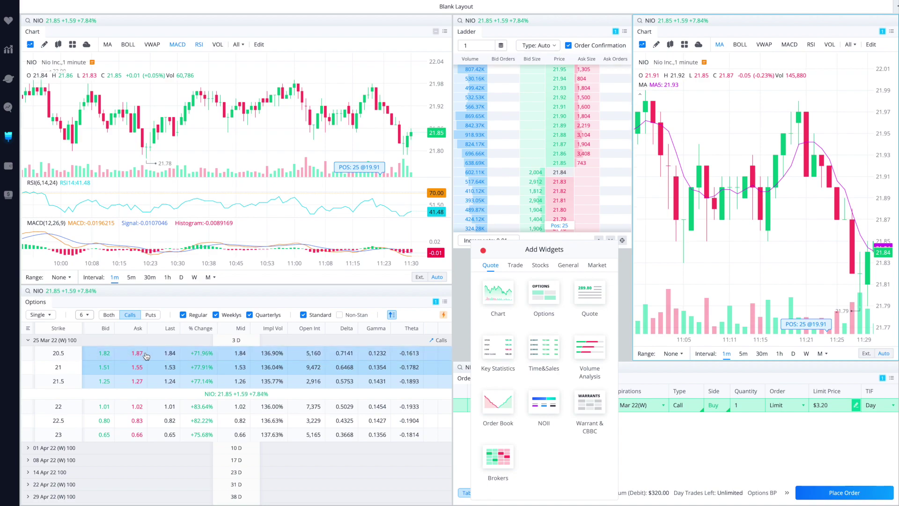
left_click(146, 356)
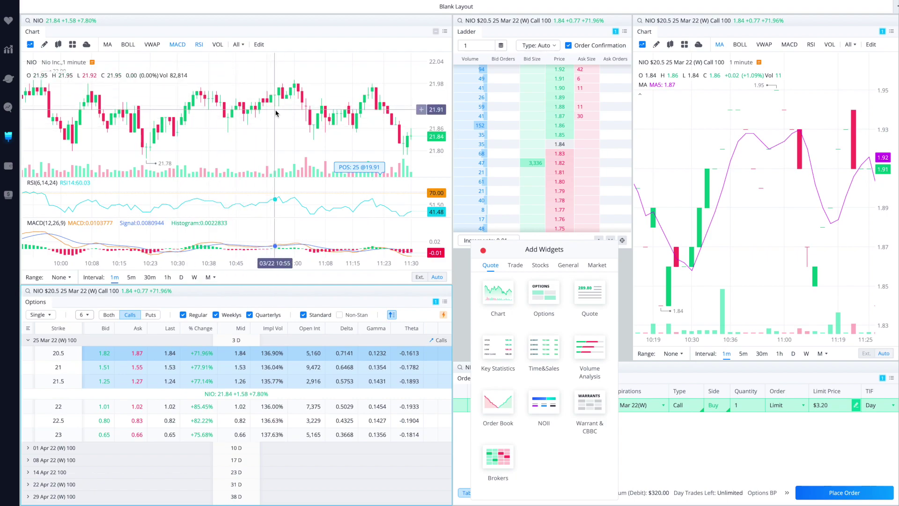
- Set the NIO stock chart above the option chain to the daily interval
scroll(375, 143, "down", 3)
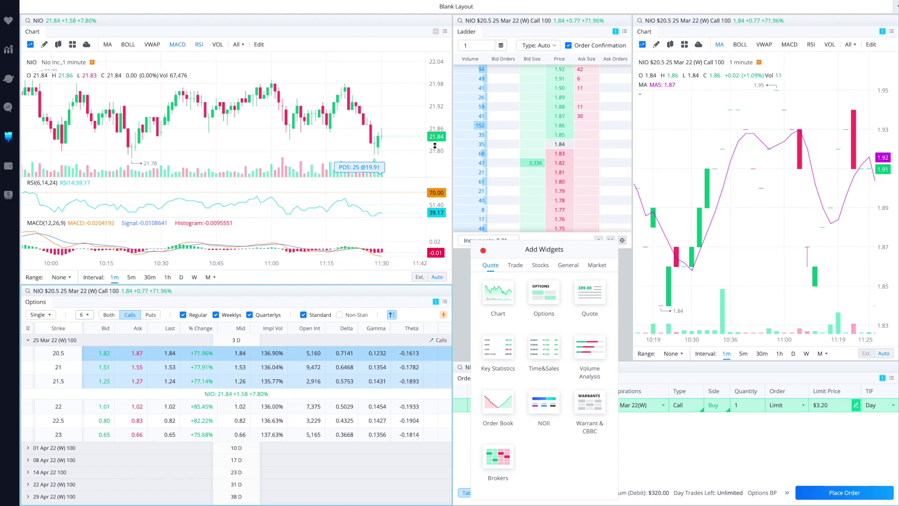
scroll(322, 146, "down", 2)
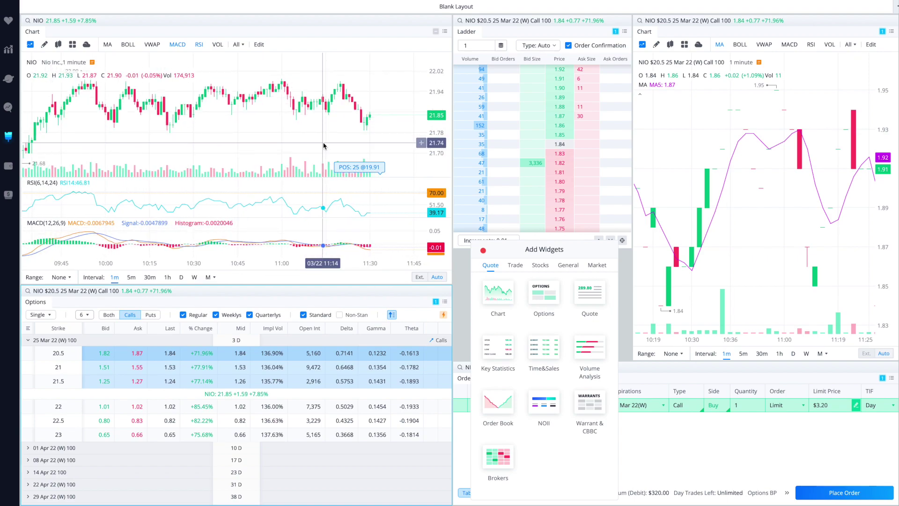
scroll(323, 145, "down", 1)
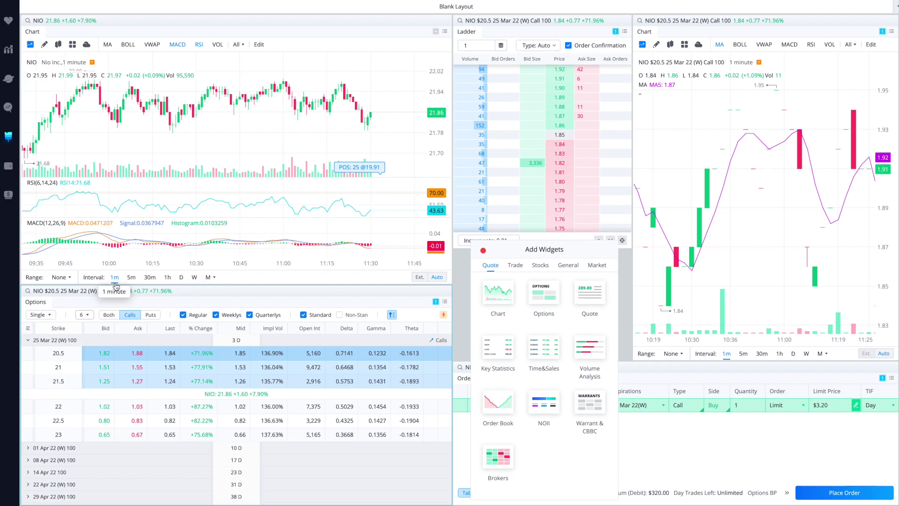
left_click(182, 277)
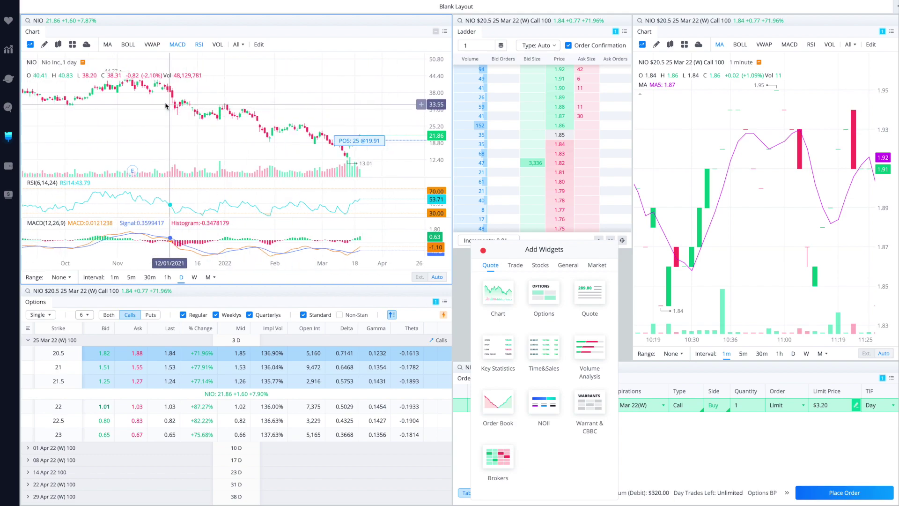
scroll(374, 169, "up", 2)
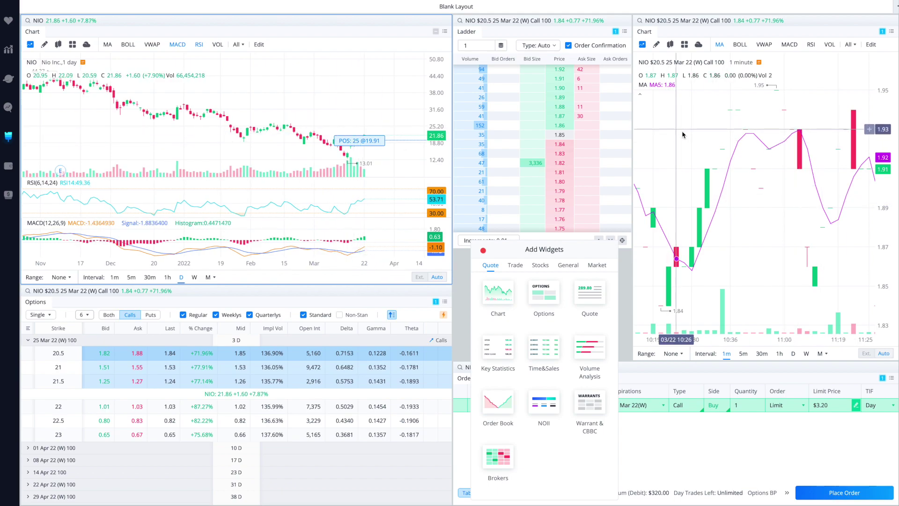
- Move the widget palette off the price ladder and add a Watchlists widget from the General category
left_click_drag(567, 249, 394, 241)
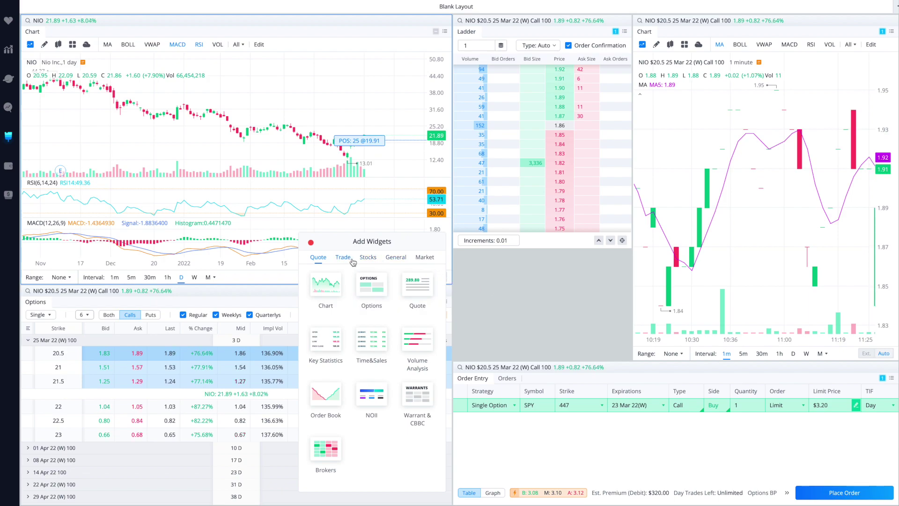
left_click(351, 262)
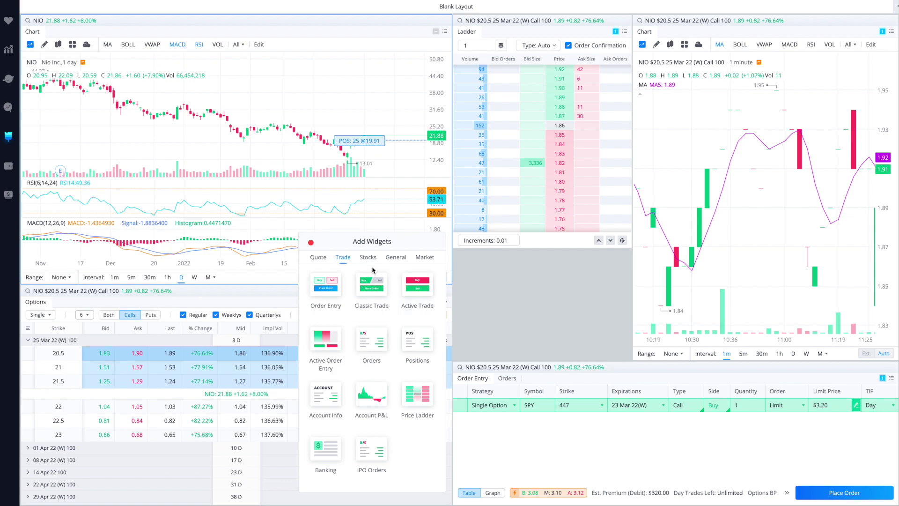
left_click(369, 262)
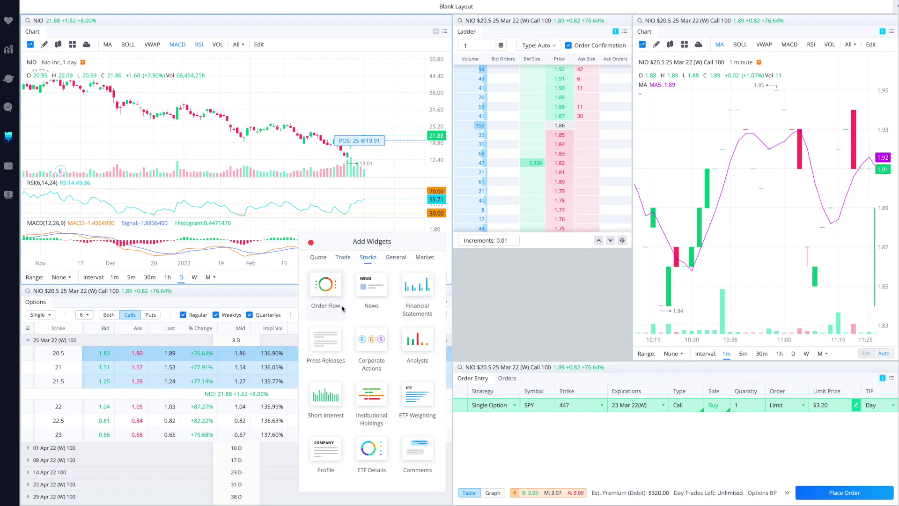
left_click(396, 259)
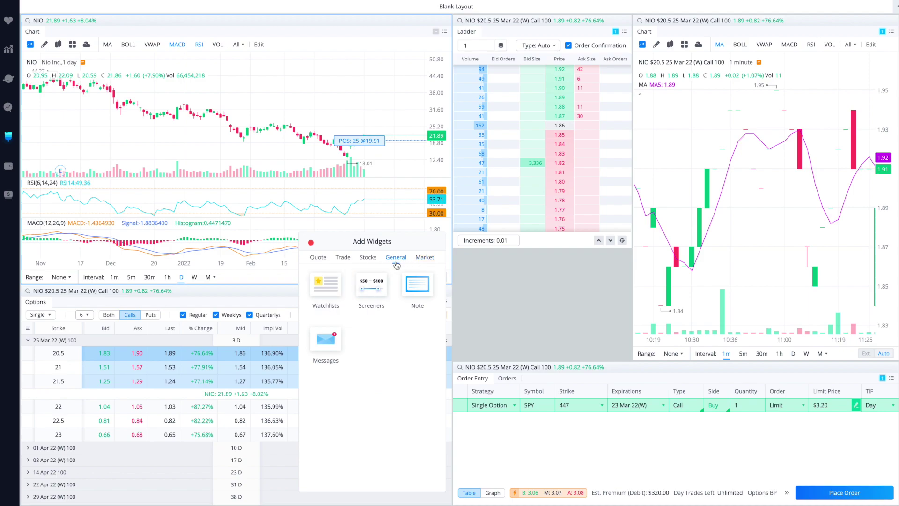
left_click(329, 290)
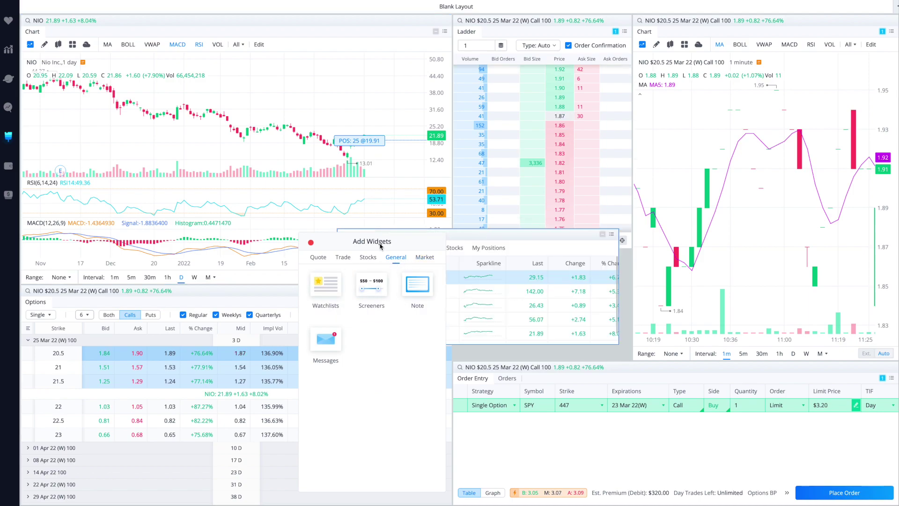
- Move the widget palette away from the new watchlist and widen the watchlist on both sides
left_click_drag(380, 246, 210, 230)
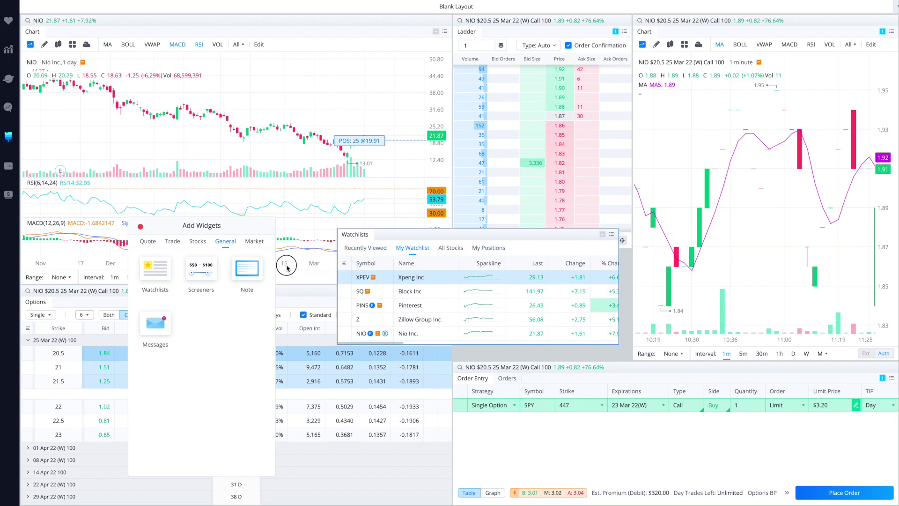
left_click_drag(338, 253, 276, 253)
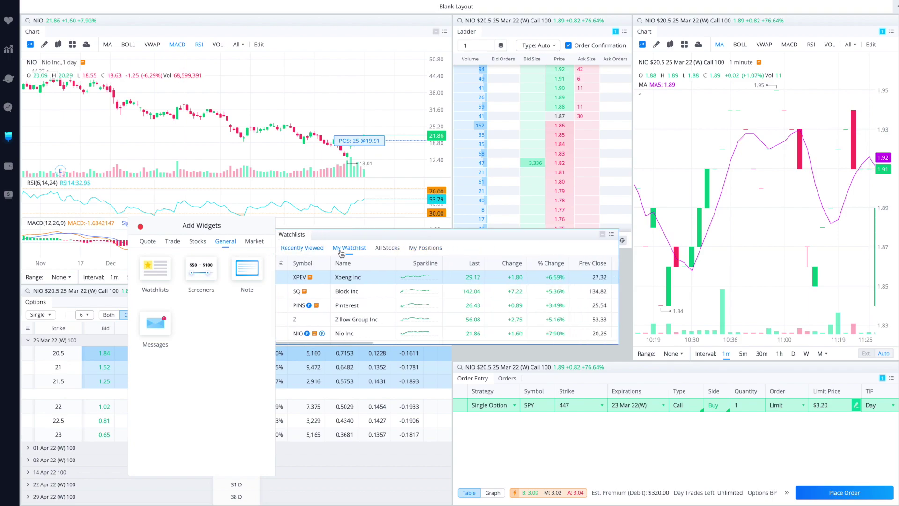
left_click_drag(619, 266, 674, 263)
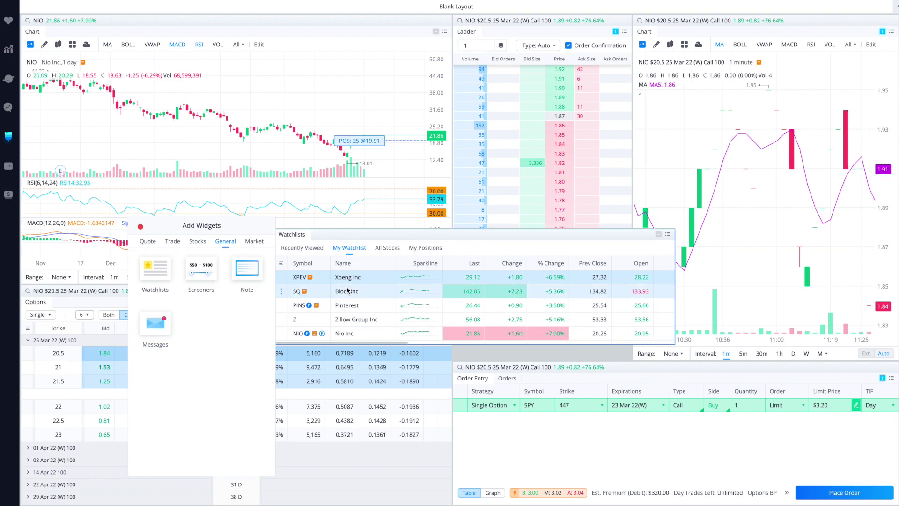
- Review the columns of My Watchlist and remove the Sparkline column from its selected items
scroll(309, 307, "down", 2)
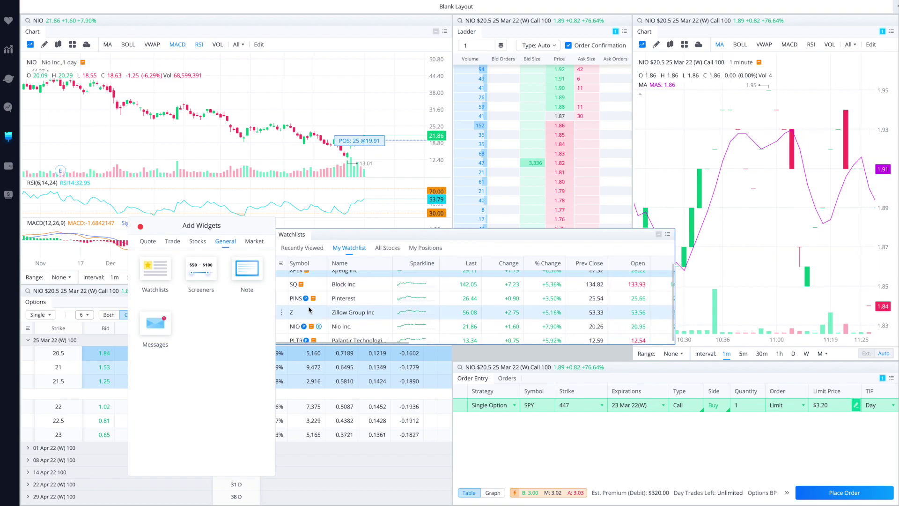
scroll(309, 310, "up", 1)
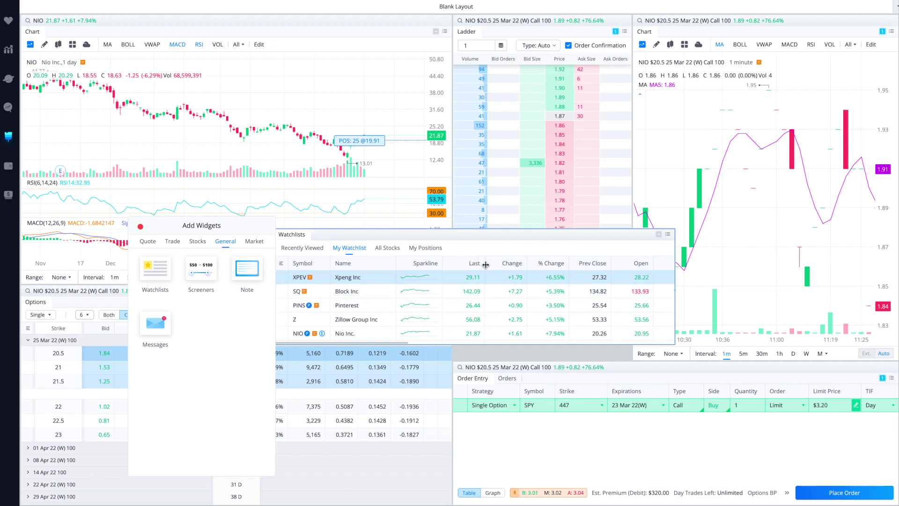
scroll(489, 266, "right", 5)
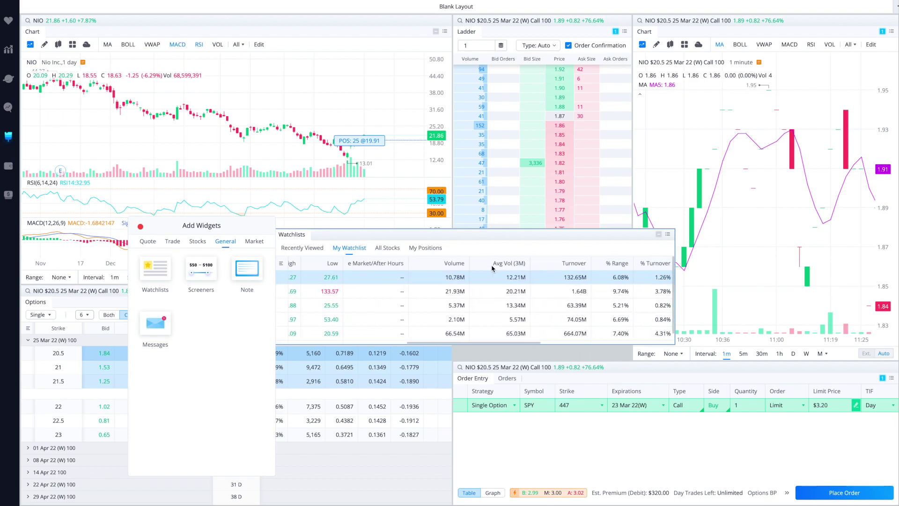
scroll(492, 268, "right", 6)
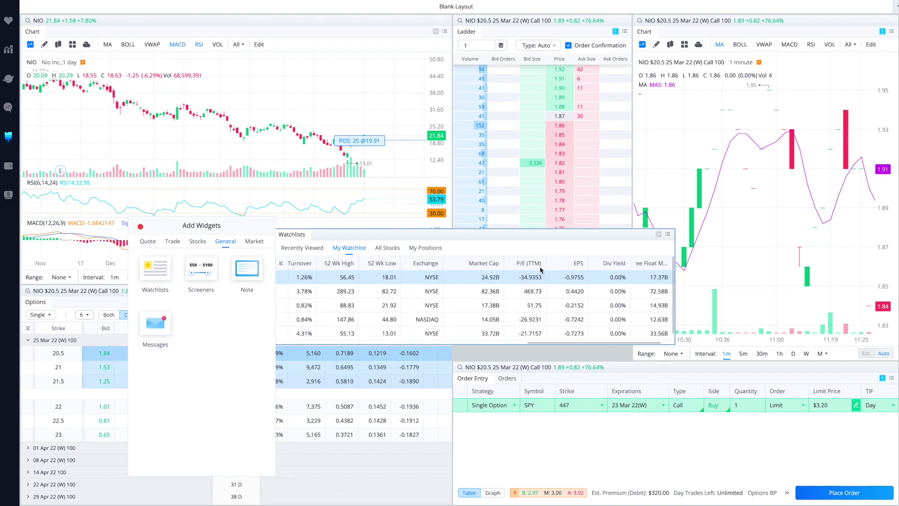
scroll(541, 270, "left", 11)
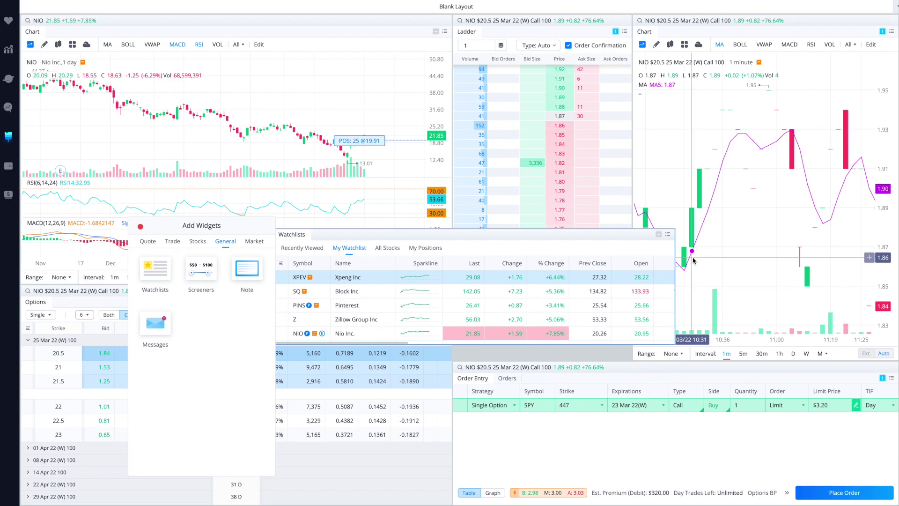
left_click(282, 265)
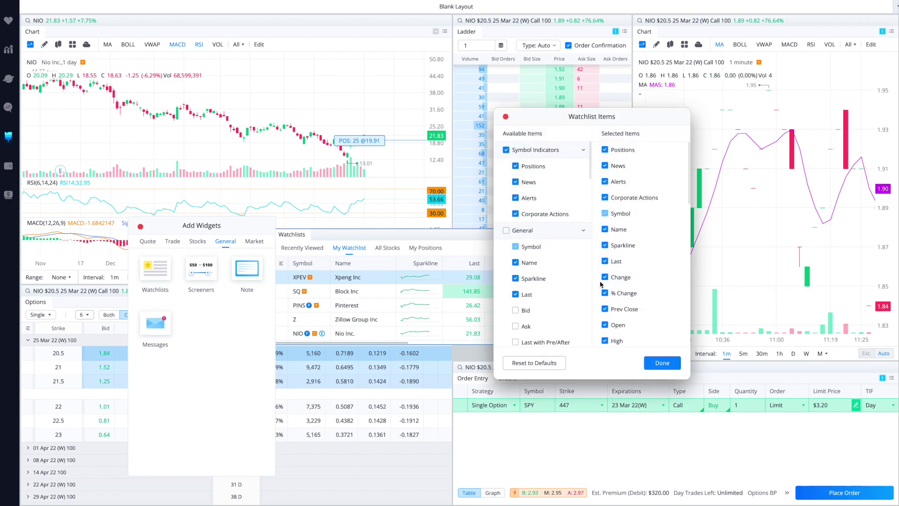
left_click_drag(516, 116, 591, 116)
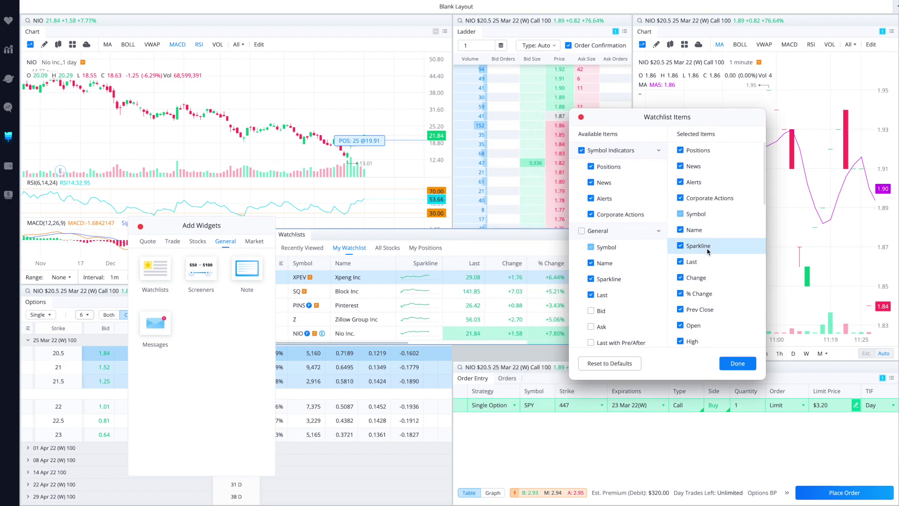
scroll(706, 249, "down", 2)
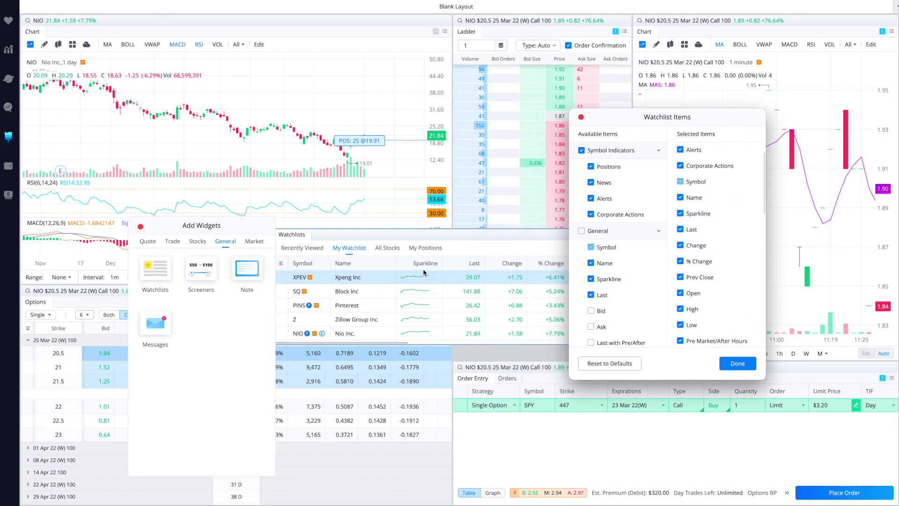
left_click(681, 214)
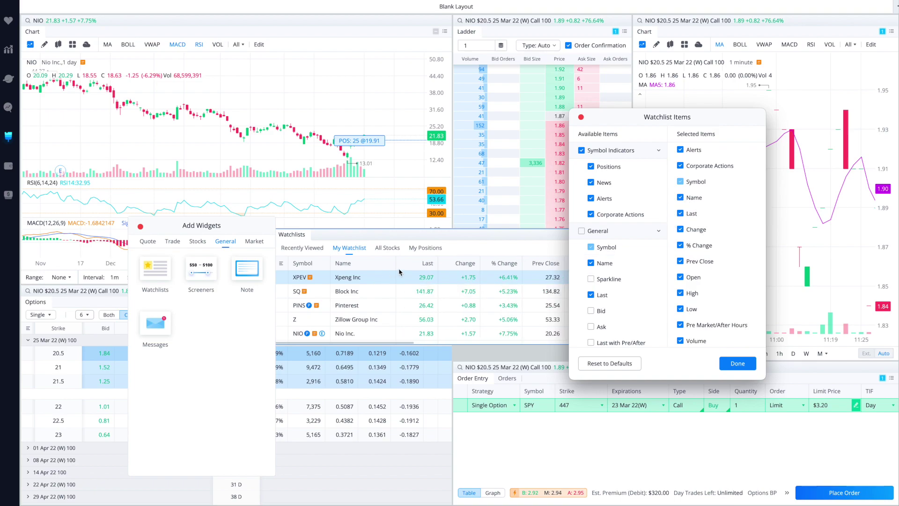
left_click(581, 117)
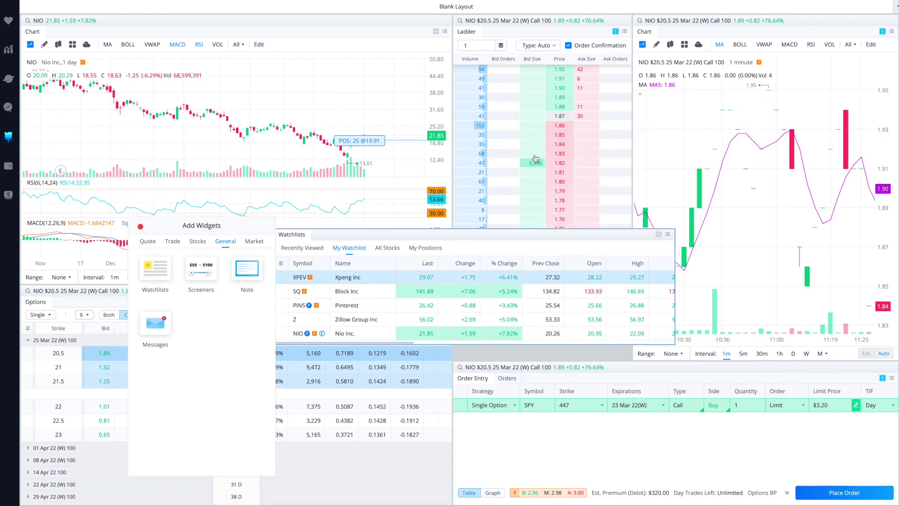
- Move the watchlist into the empty space beneath the price ladder and shrink it to fit the ladder's width
left_click_drag(317, 238, 454, 235)
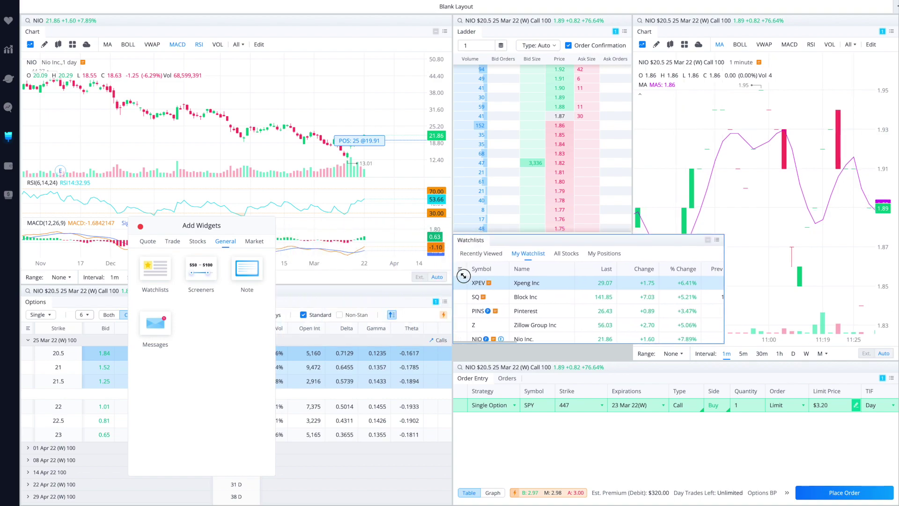
left_click_drag(724, 236, 629, 245)
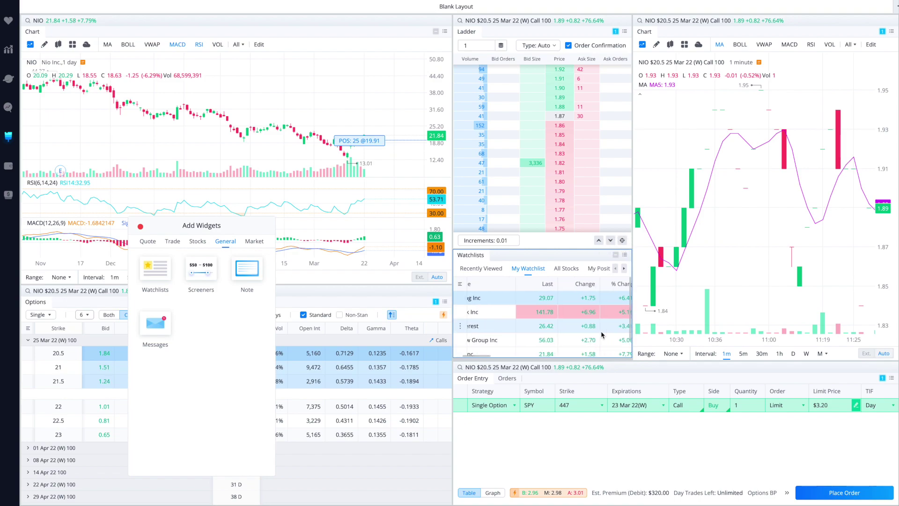
scroll(598, 332, "right", 3)
scroll(598, 333, "left", 3)
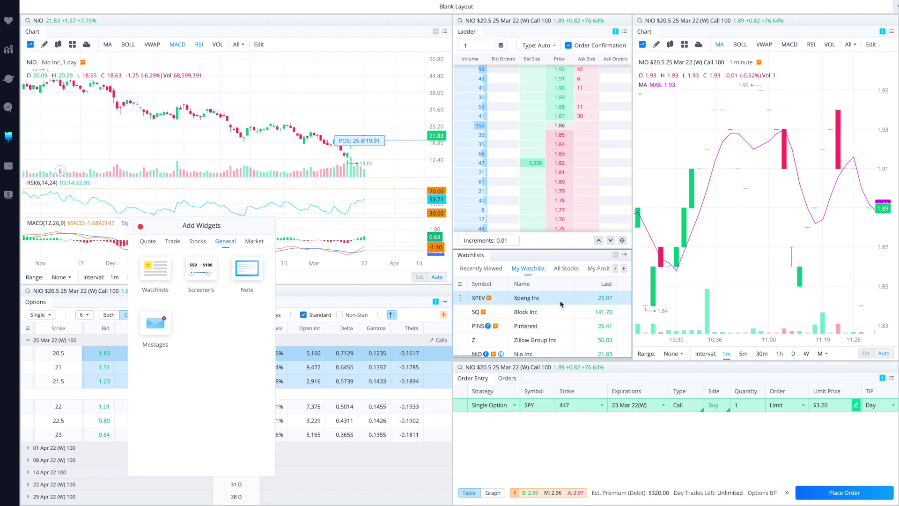
- Narrow the watchlist's Name column so the Change column fits inside the widget
left_click_drag(561, 283, 515, 284)
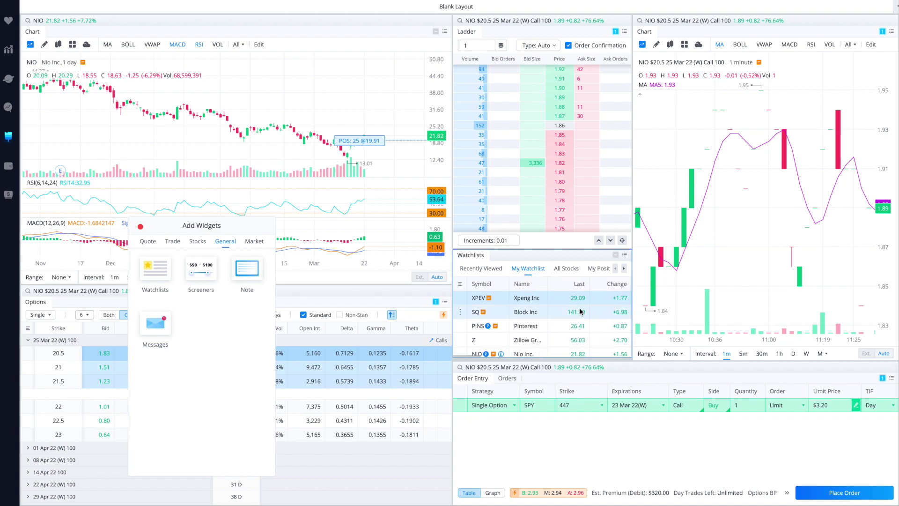
scroll(581, 311, "right", 1)
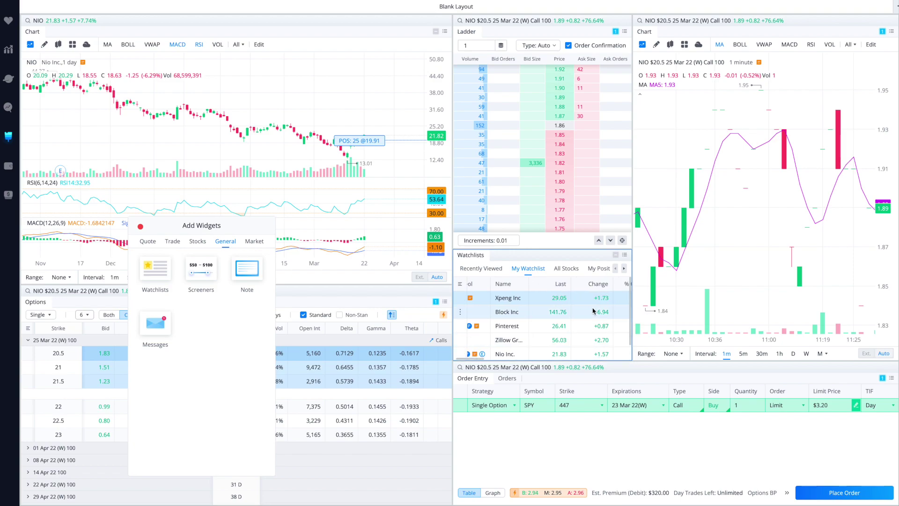
scroll(593, 311, "right", 3)
scroll(593, 311, "left", 1)
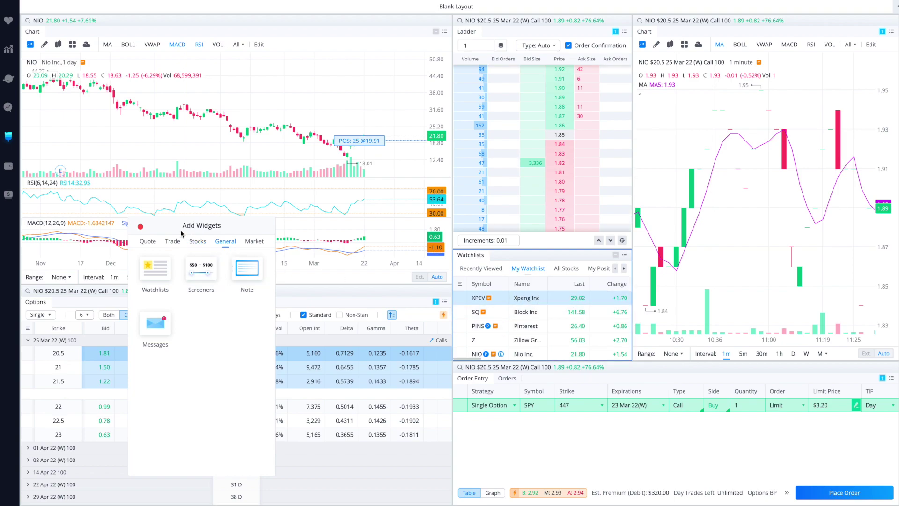
- Add an Active Trade widget from the trading widgets and view its group linking options without assigning a group
left_click_drag(171, 225, 266, 222)
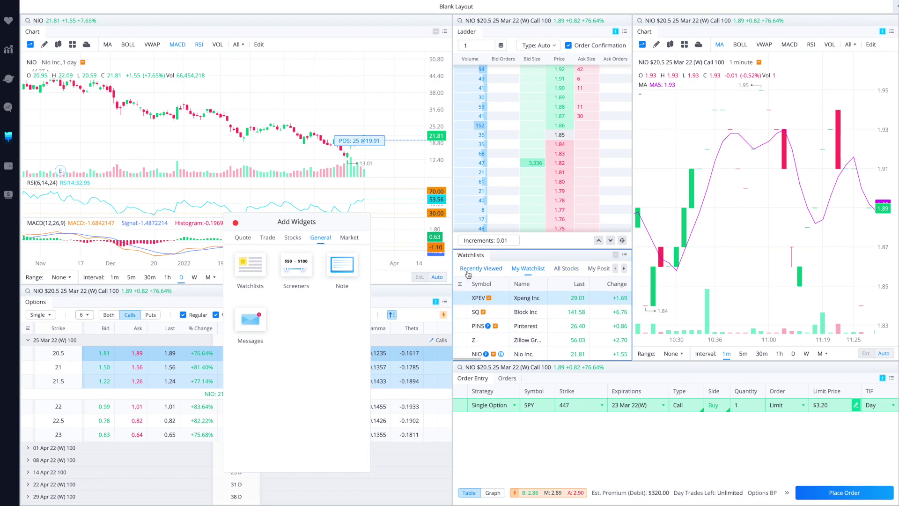
left_click(268, 239)
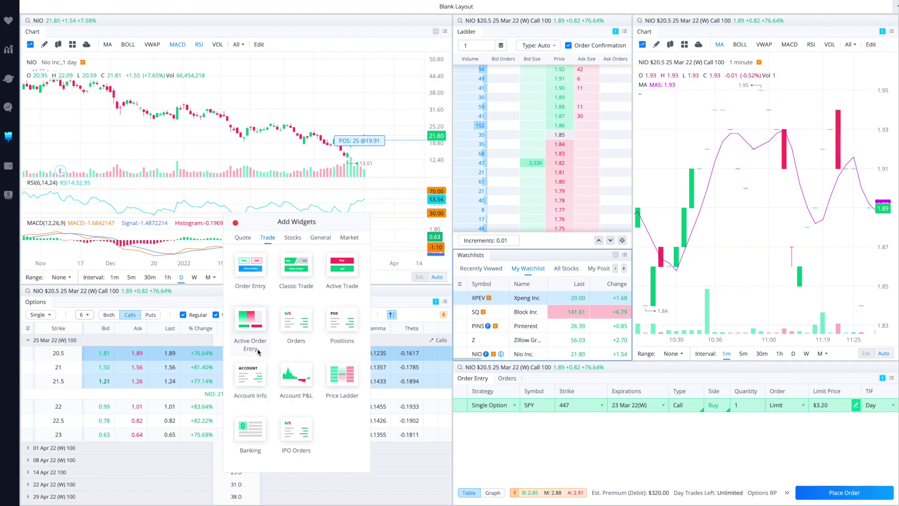
left_click(350, 281)
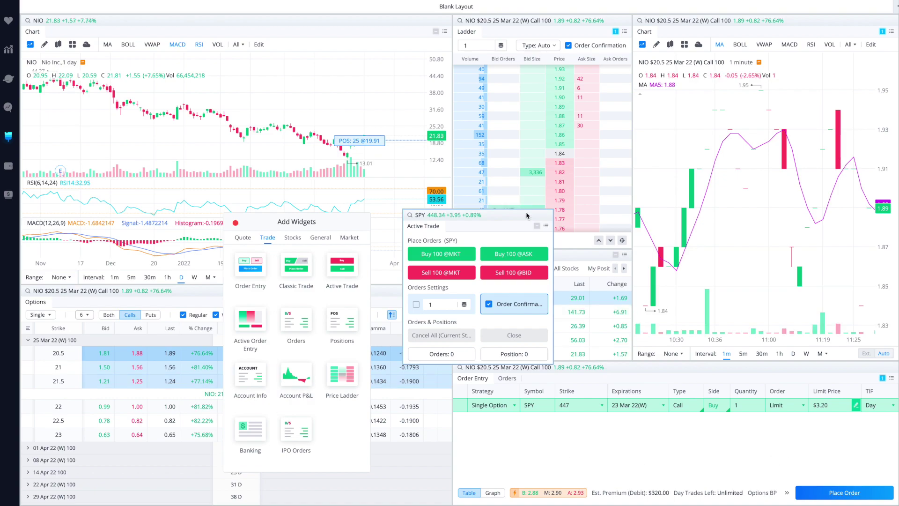
left_click(539, 226)
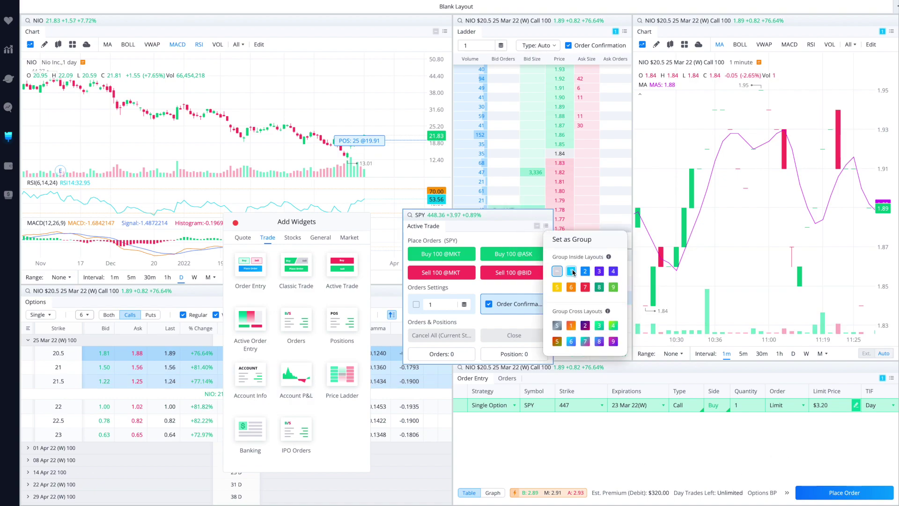
left_click(514, 233)
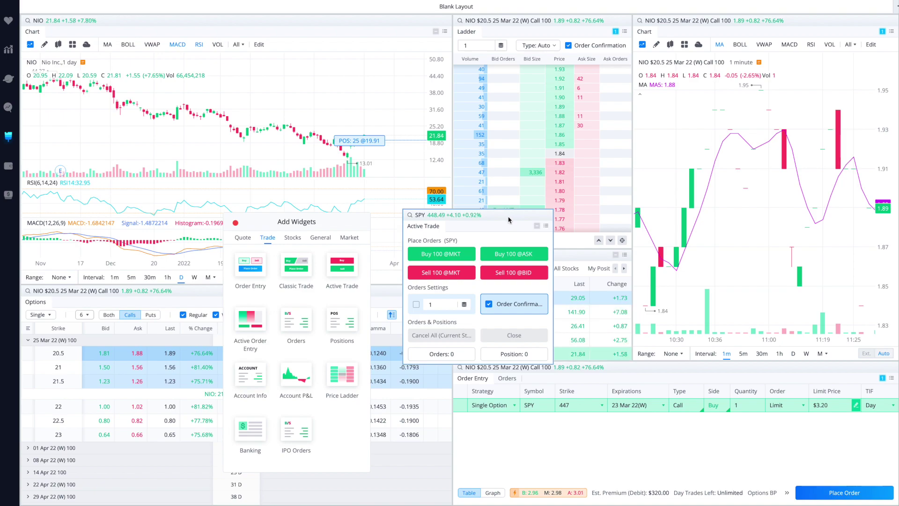
- Remove the Active Trade widget from the layout and close the widget palette
left_click(546, 226)
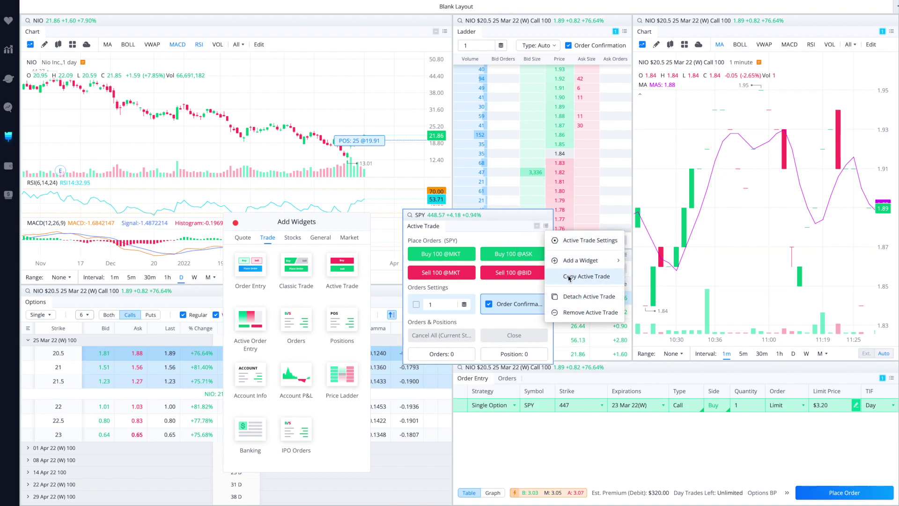
left_click(581, 313)
left_click(236, 223)
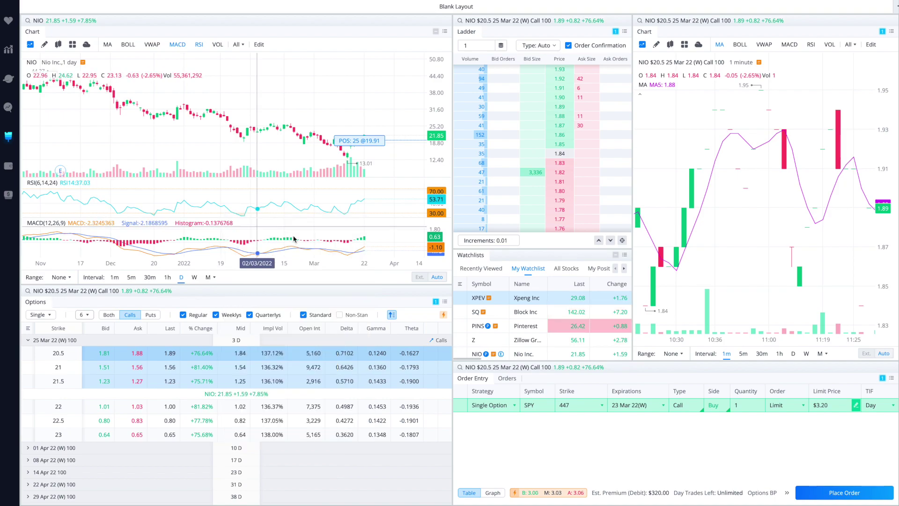